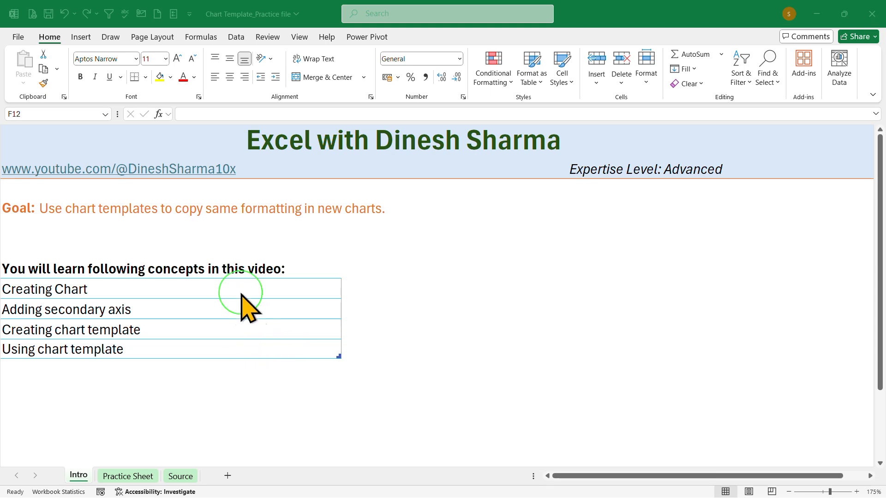
# - On the Practice Sheet, insert a 2-D clustered column chart of the 2023 Month and Total Sales data (A2:B14) and place it beside the table
pyautogui.click(130, 477)
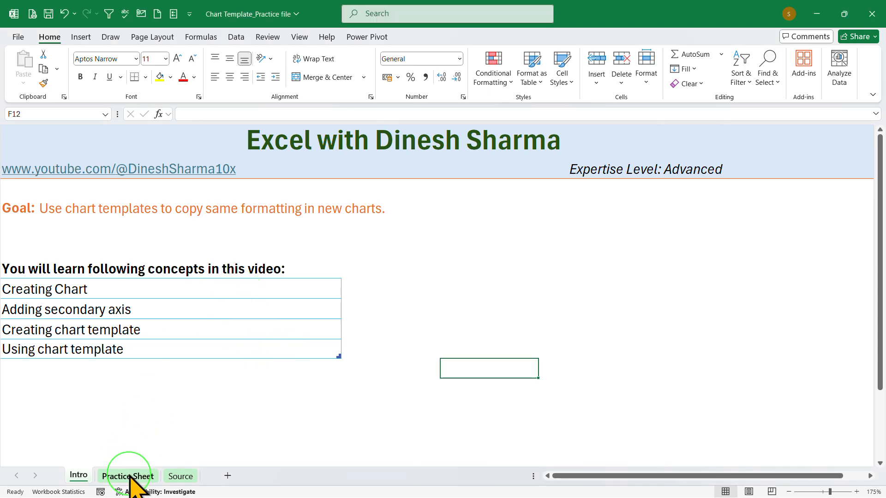
pyautogui.click(128, 476)
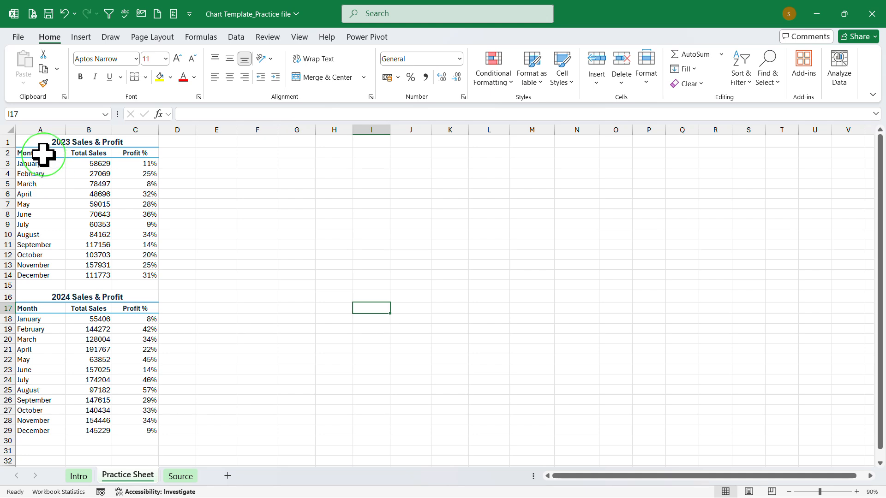
pyautogui.moveTo(43, 154); pyautogui.dragTo(83, 274)
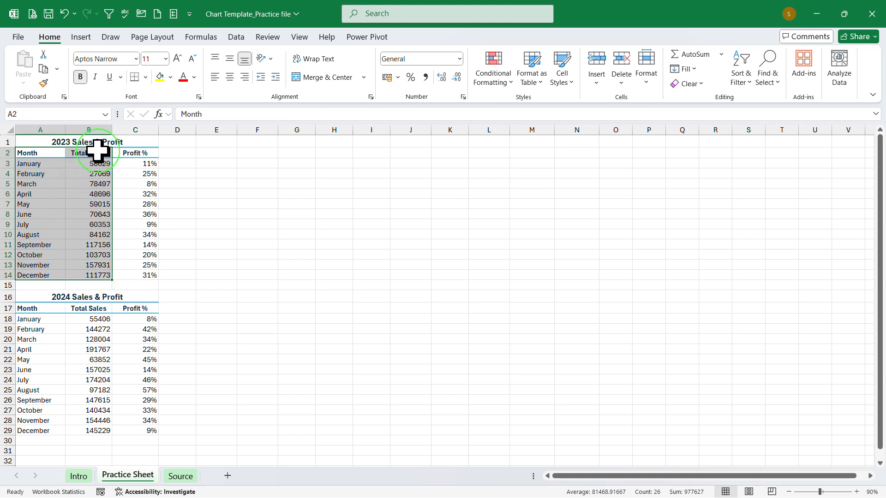
pyautogui.click(81, 38)
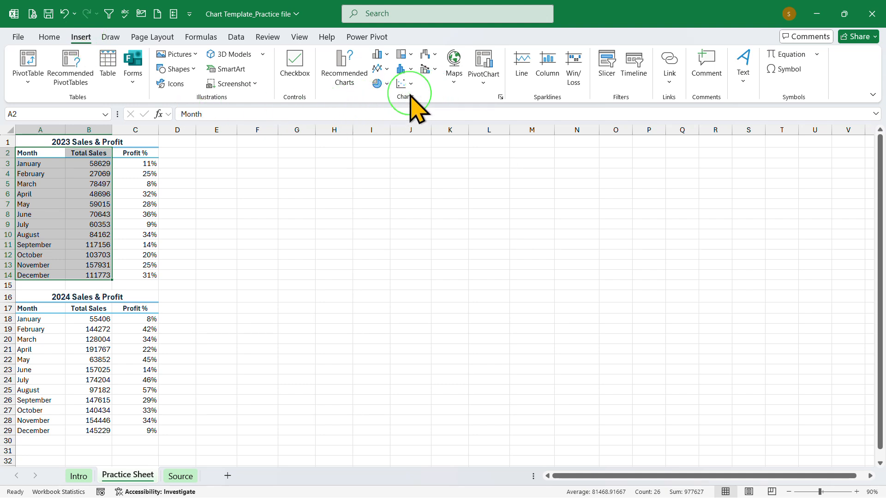
pyautogui.click(387, 56)
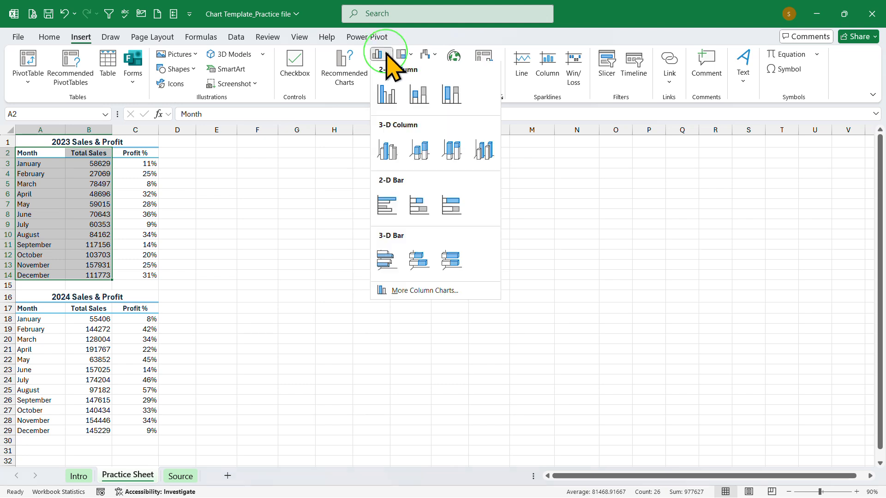
pyautogui.click(391, 94)
pyautogui.moveTo(478, 244); pyautogui.dragTo(361, 149)
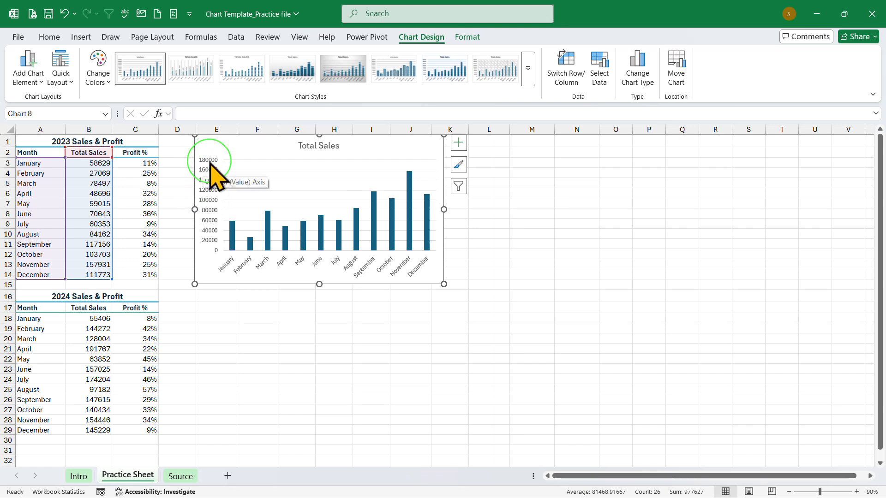
# - Set the chart's vertical axis display units to Thousands and delete the display units label
pyautogui.rightClick(210, 220)
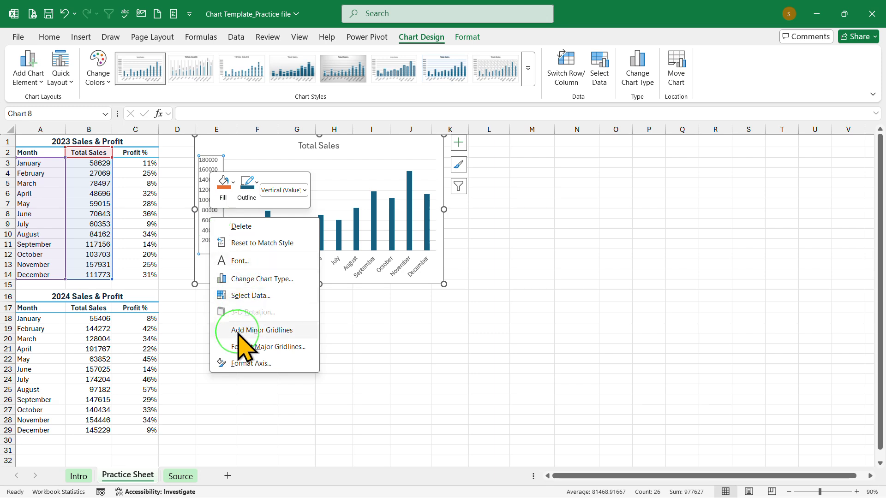
pyautogui.click(249, 364)
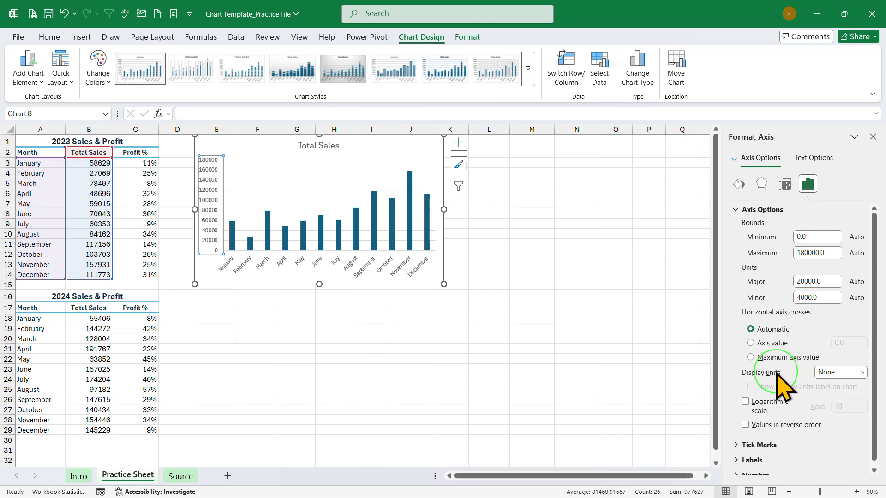
pyautogui.click(861, 373)
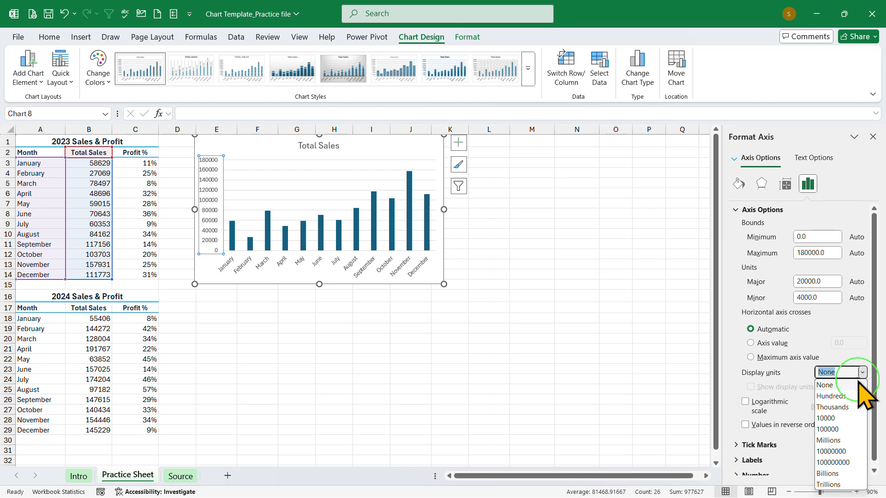
pyautogui.click(834, 408)
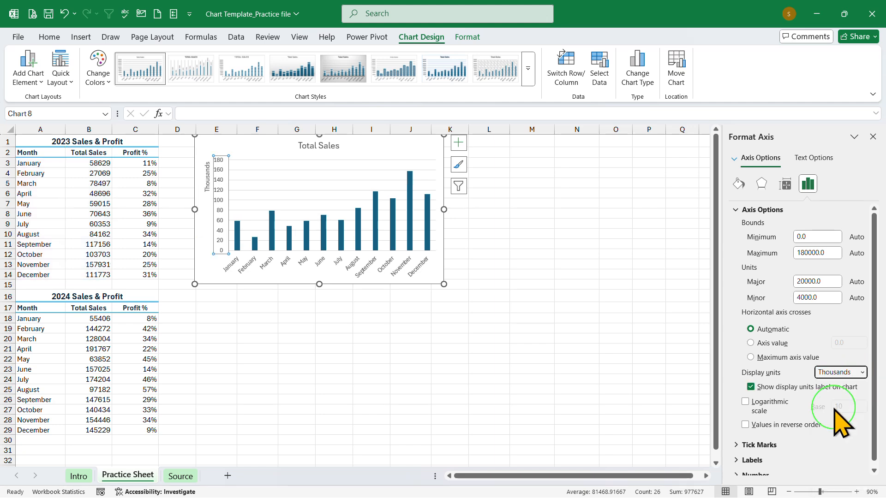
pyautogui.click(258, 319)
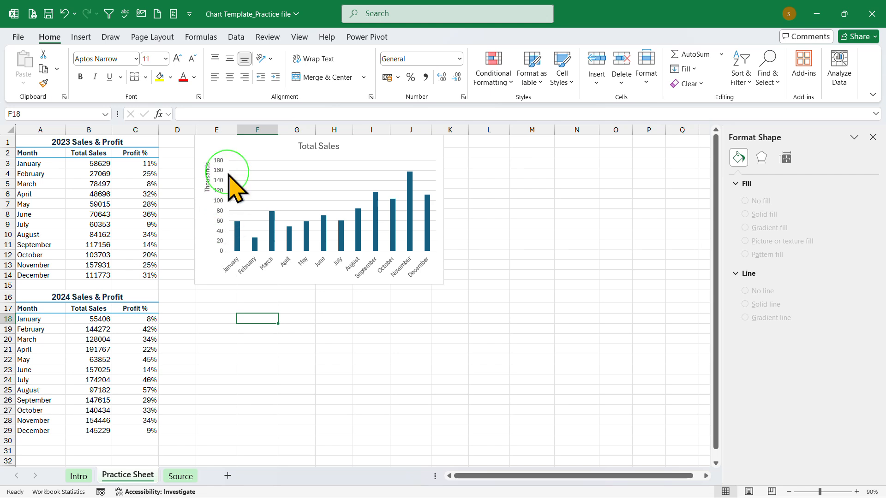
pyautogui.click(206, 188)
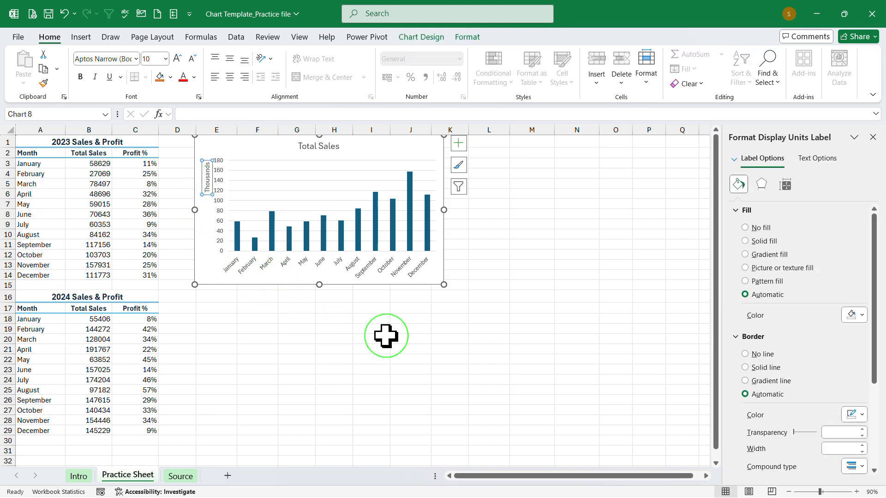
pyautogui.press('Delete')
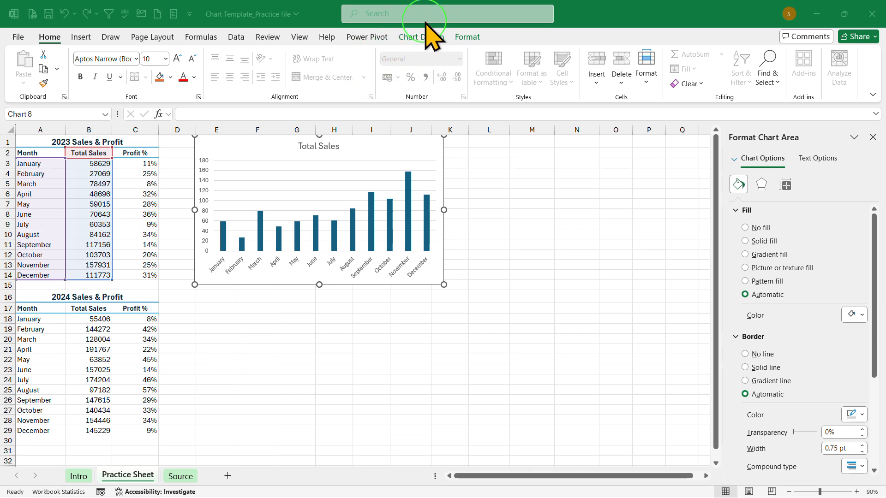
# - Add a primary vertical axis title to the chart reading "Sales (in Thousands)"
pyautogui.click(415, 37)
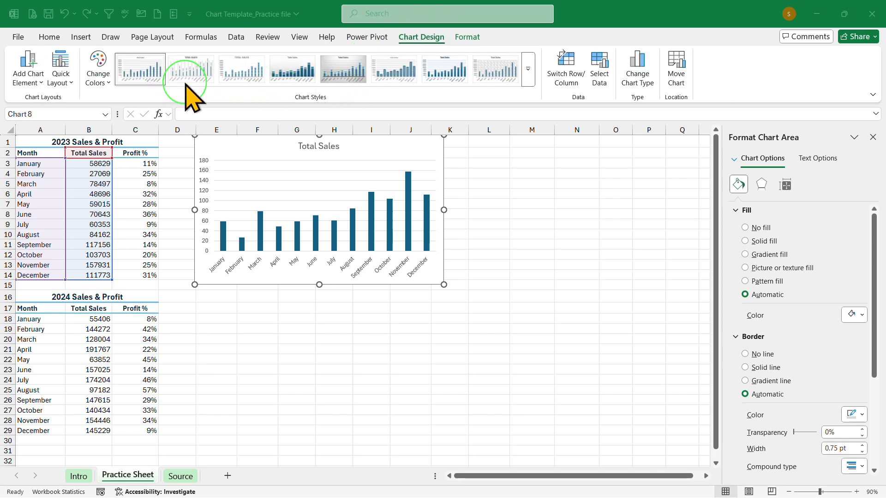
pyautogui.click(29, 81)
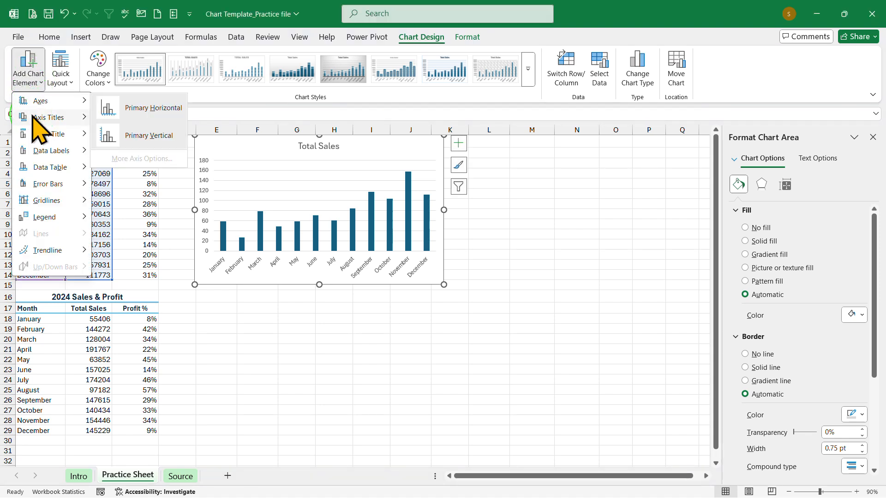
pyautogui.click(33, 136)
pyautogui.click(48, 118)
pyautogui.click(137, 153)
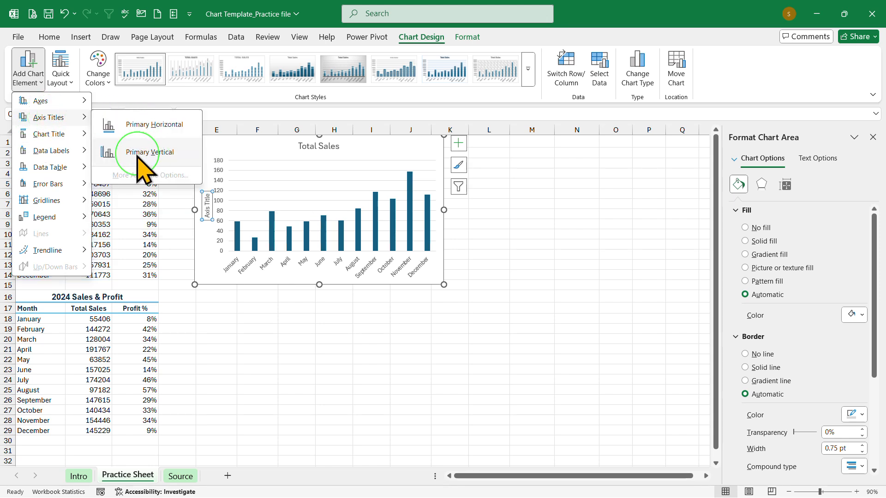
pyautogui.click(140, 154)
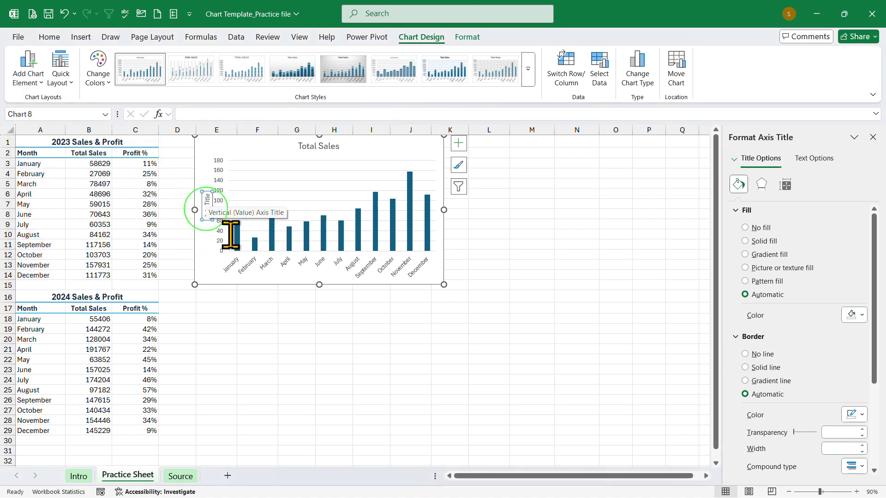
pyautogui.click(202, 196)
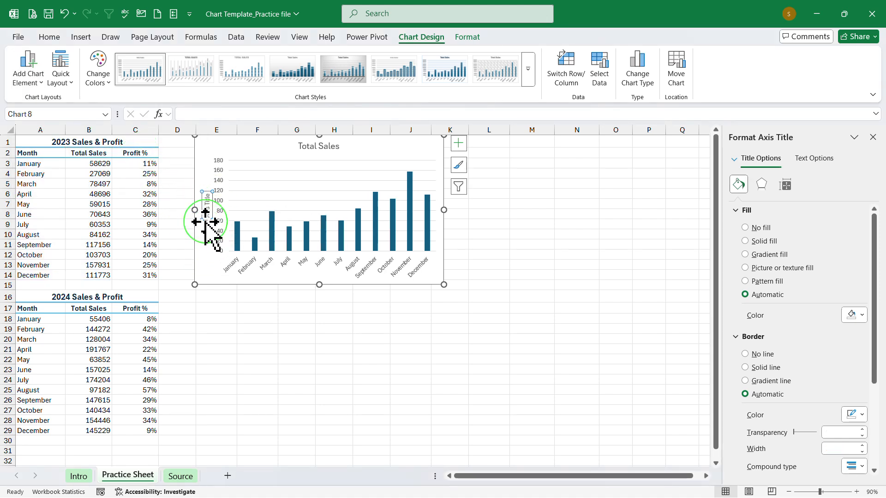
pyautogui.doubleClick(207, 211)
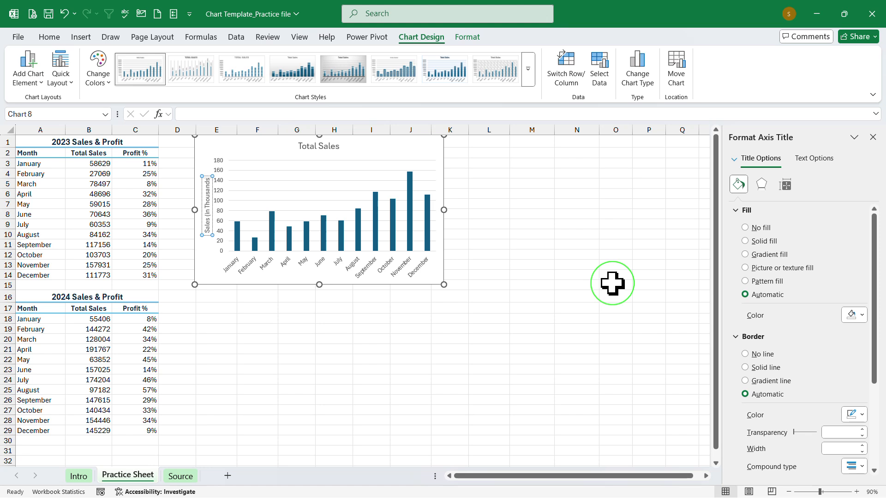
pyautogui.click(533, 318)
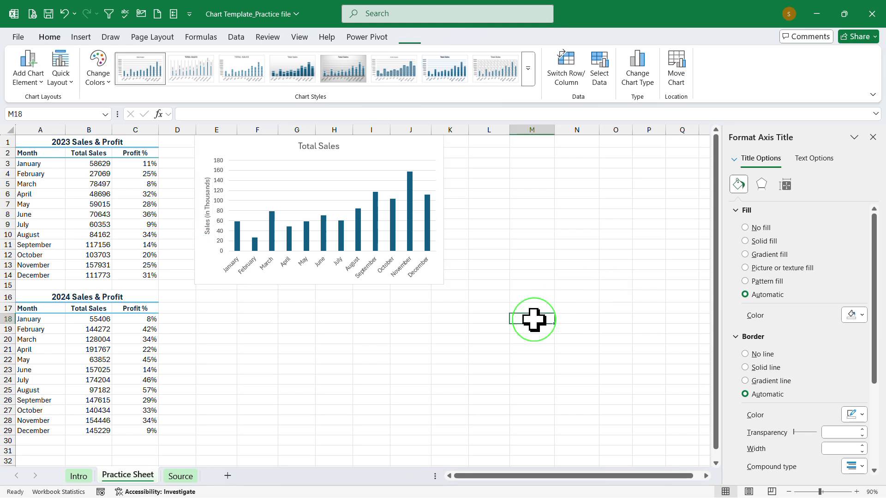
# - Replace the chart title with the text copied from cell A1, "2023 Sales & Profit"
pyautogui.click(322, 146)
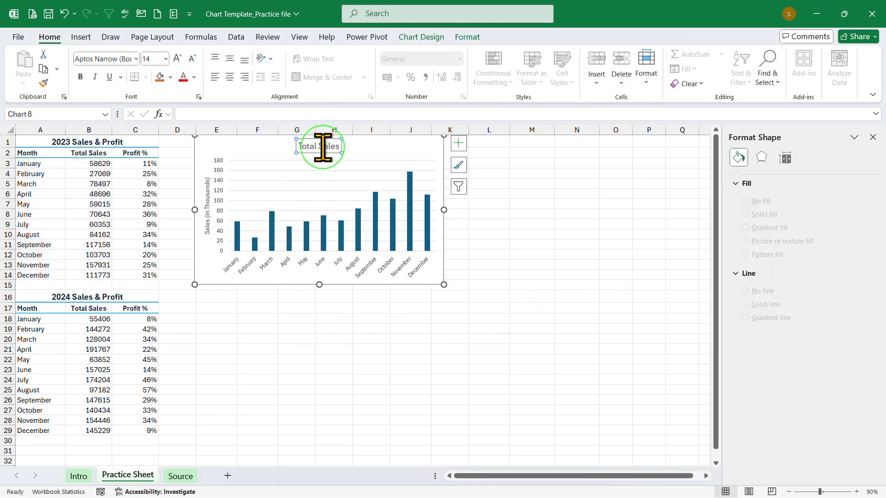
pyautogui.click(115, 142)
pyautogui.moveTo(275, 109); pyautogui.dragTo(154, 103)
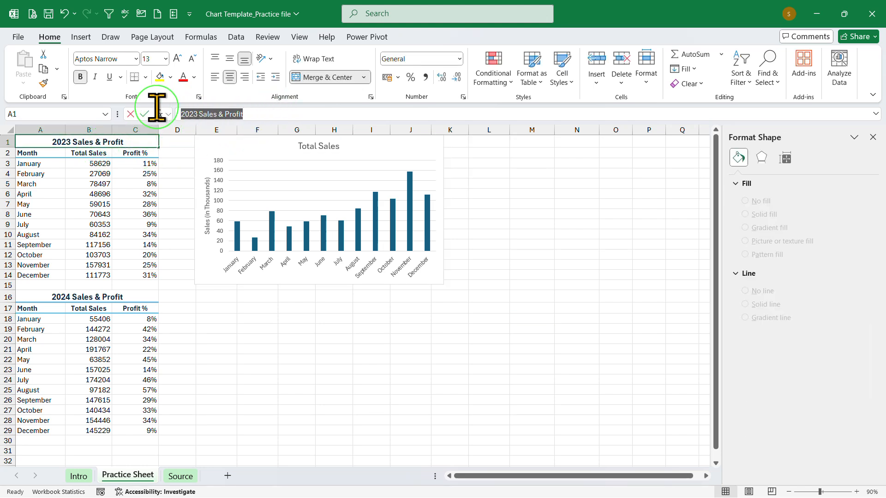
pyautogui.click(609, 234)
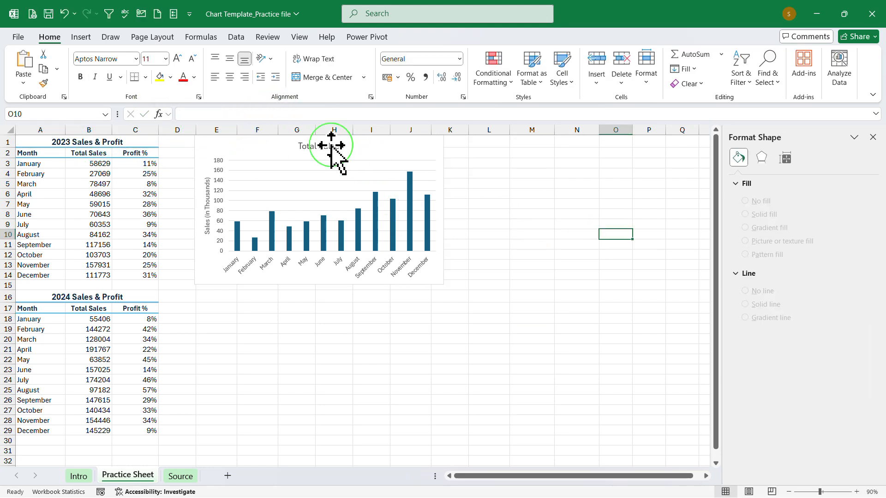
pyautogui.click(338, 146)
pyautogui.click(322, 147)
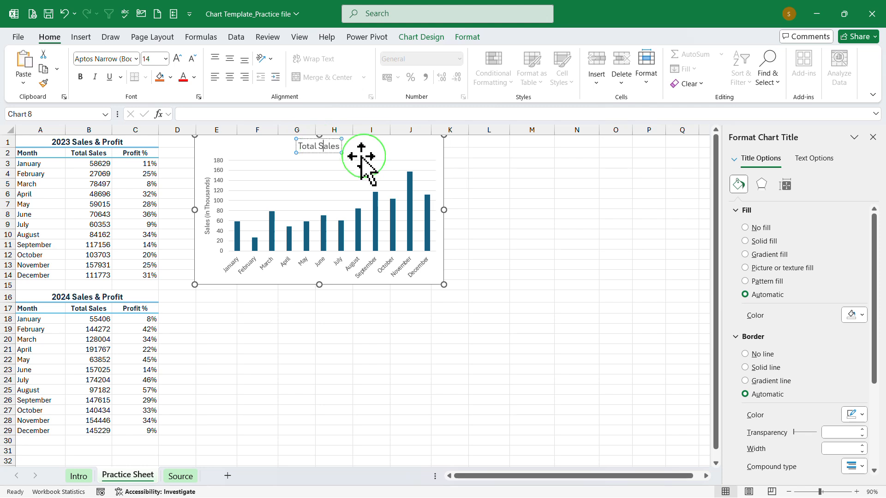
pyautogui.hotkey('ctrl', 'a')
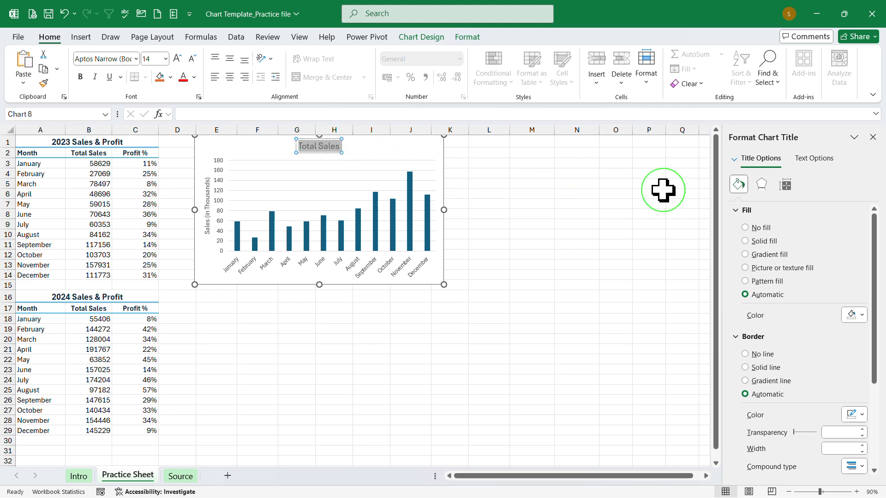
pyautogui.click(574, 226)
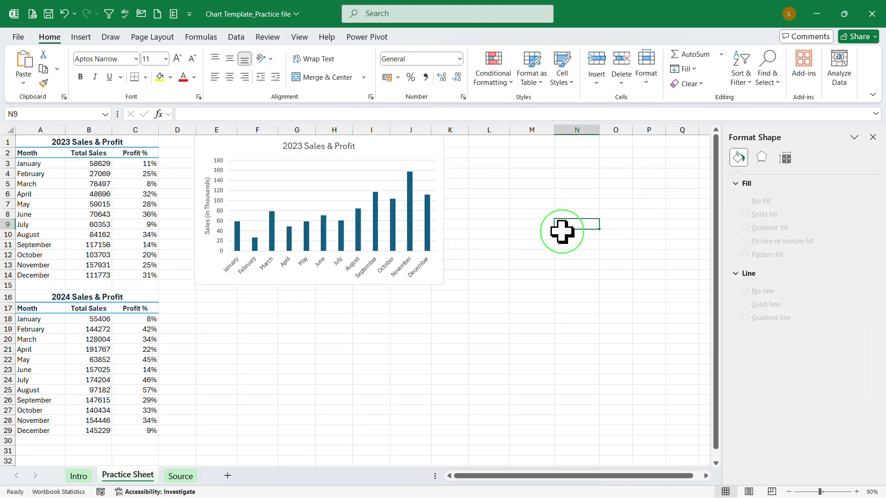
# - Set the gap width of the Total Sales columns to 50%
pyautogui.click(429, 149)
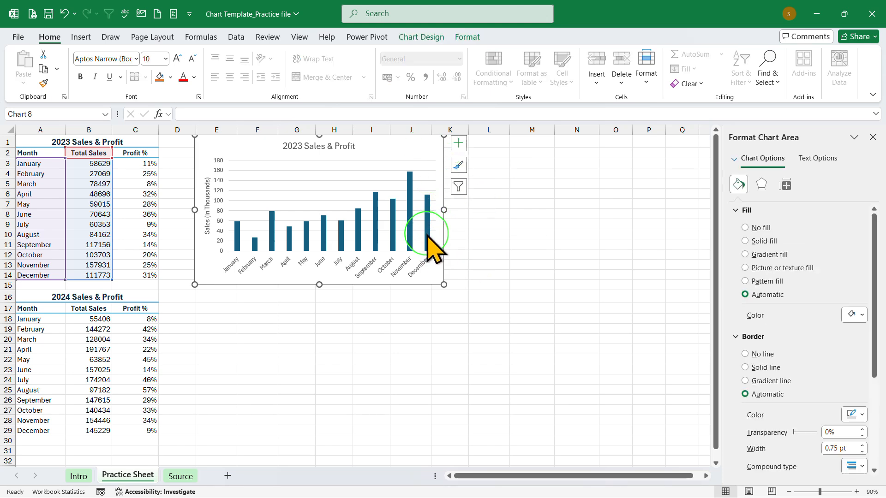
pyautogui.moveTo(426, 234)
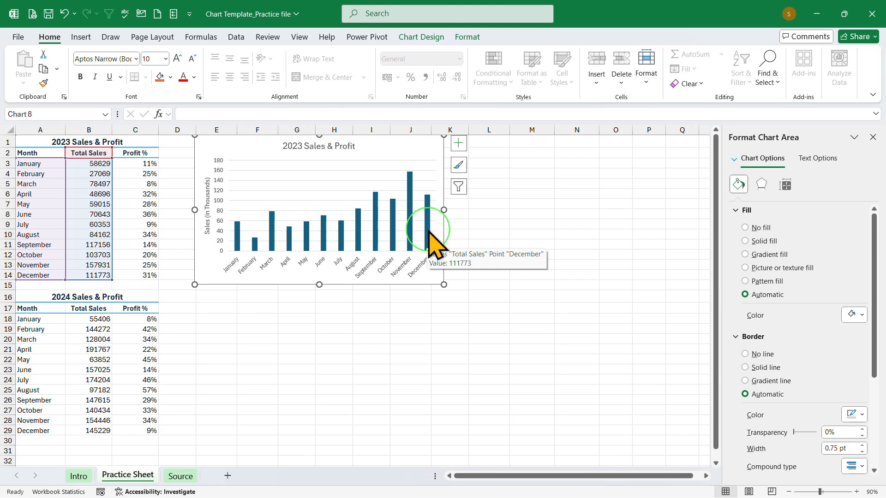
pyautogui.rightClick(428, 232)
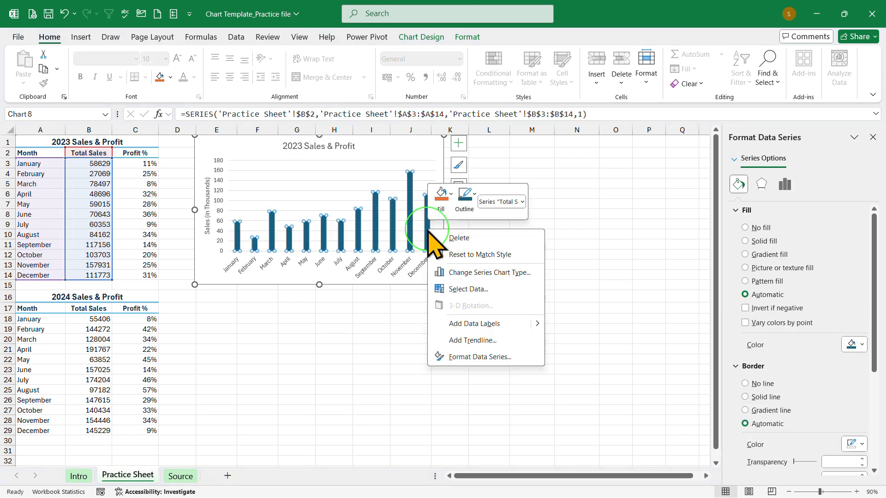
pyautogui.click(463, 358)
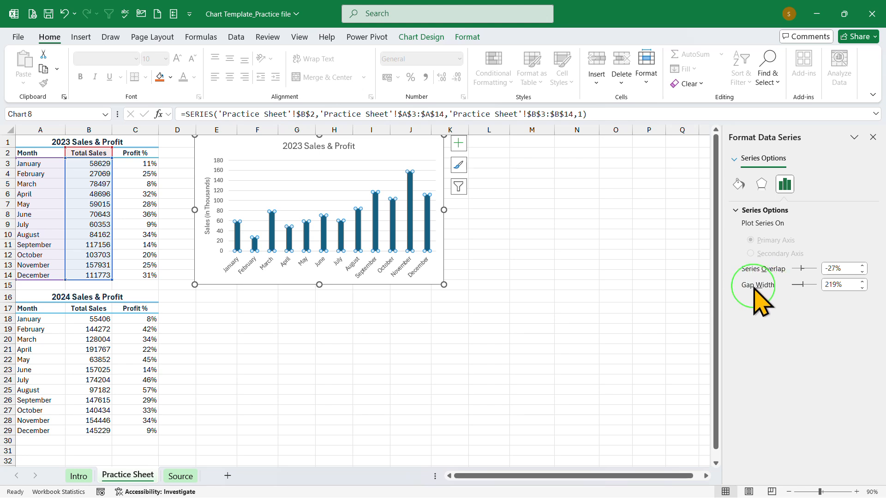
pyautogui.doubleClick(832, 284)
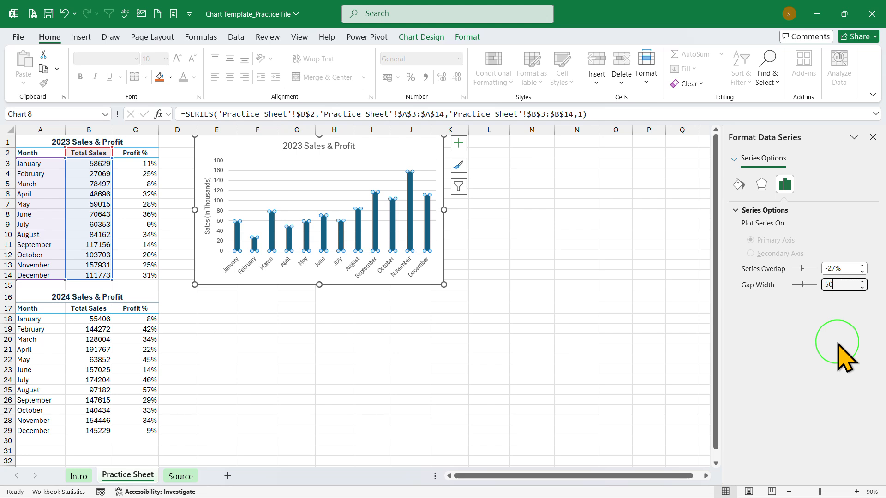
pyautogui.press('Return')
pyautogui.click(537, 328)
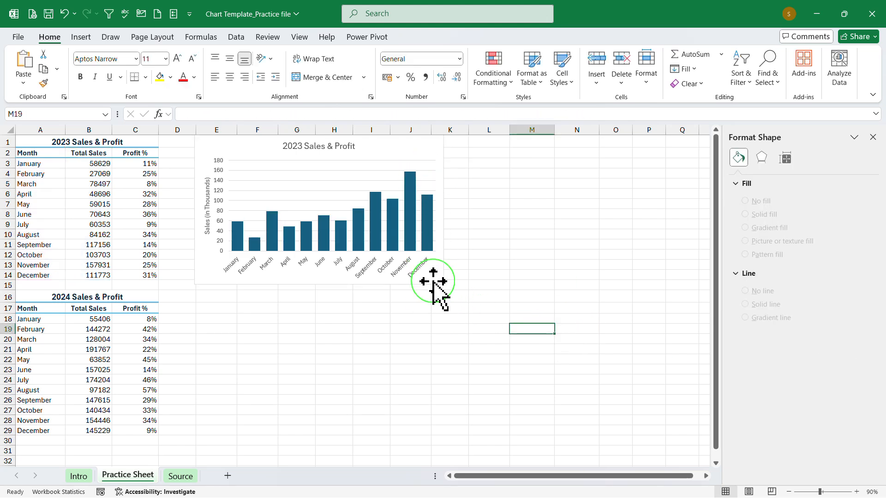
# - Fill the Total Sales columns with the lightest tint of the dark teal theme color
pyautogui.rightClick(426, 227)
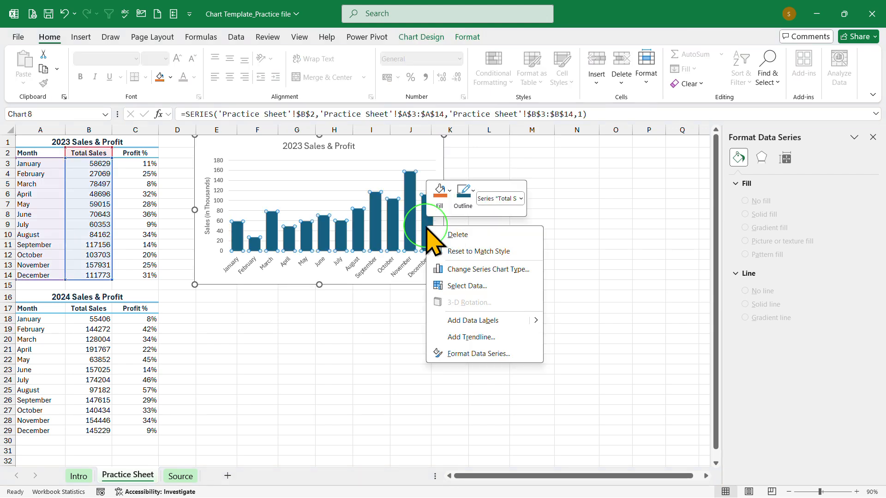
pyautogui.click(464, 353)
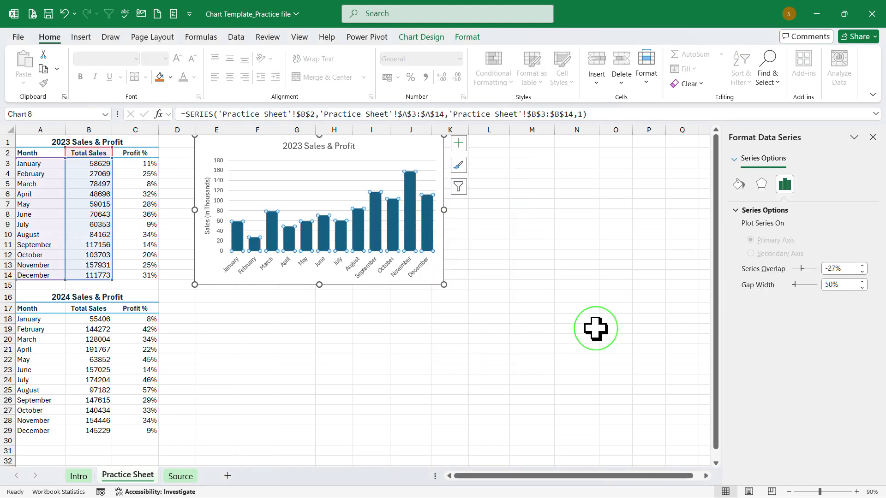
pyautogui.click(738, 184)
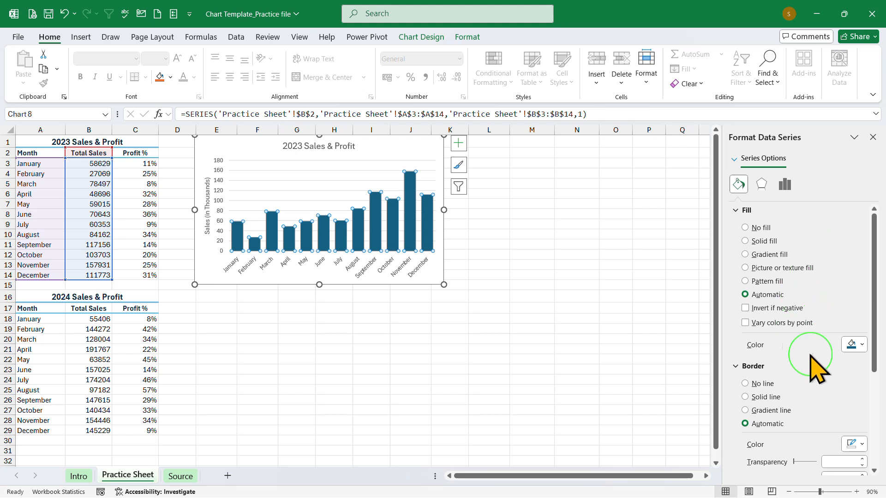
pyautogui.click(862, 345)
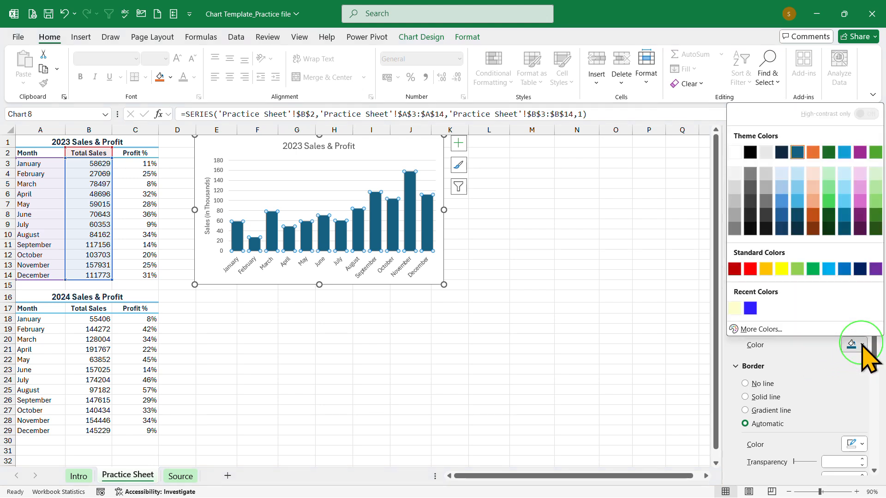
pyautogui.click(796, 173)
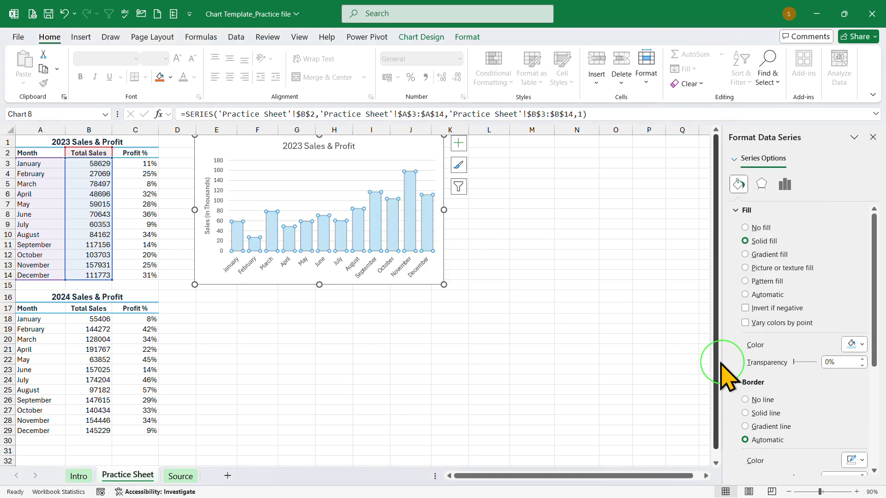
pyautogui.click(526, 243)
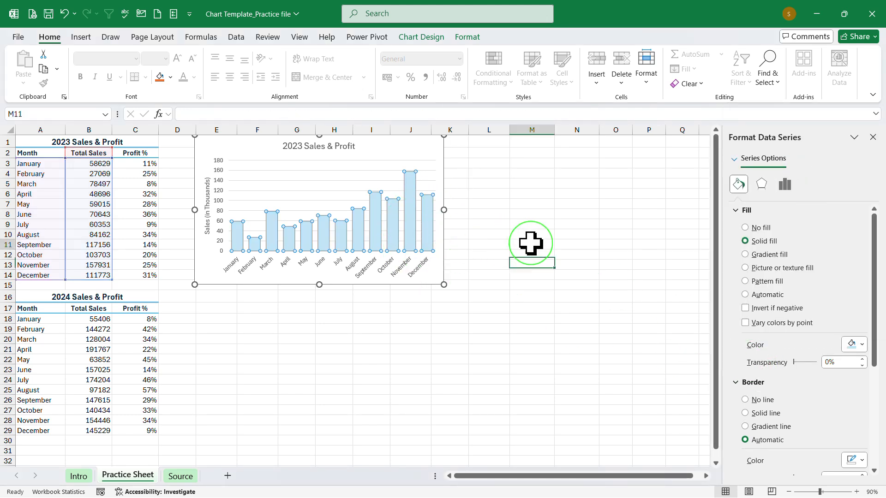
# - Give the Total Sales columns a solid border in the base dark teal theme color, 1.5 pt wide
pyautogui.rightClick(427, 225)
pyautogui.click(466, 351)
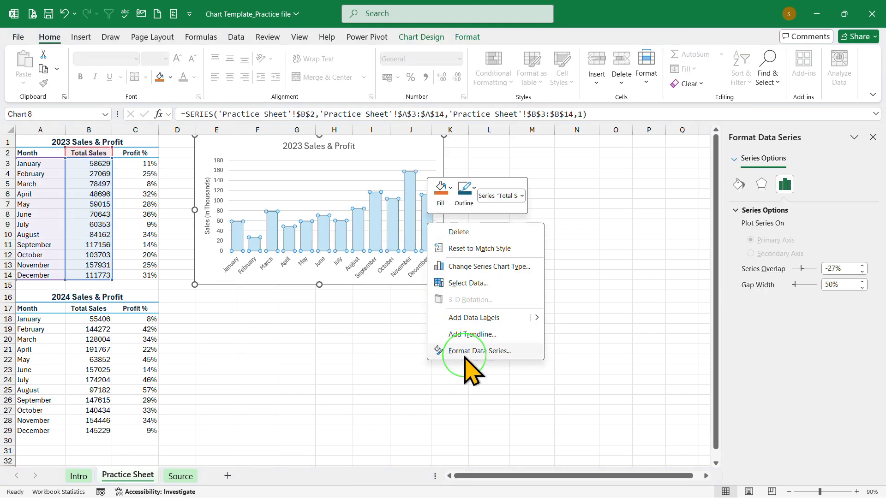
pyautogui.click(738, 184)
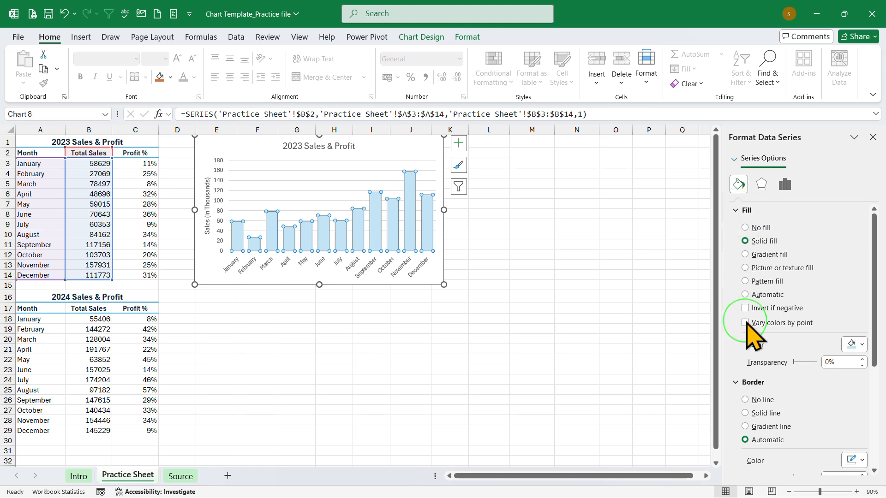
pyautogui.scroll(-1, 736, 396)
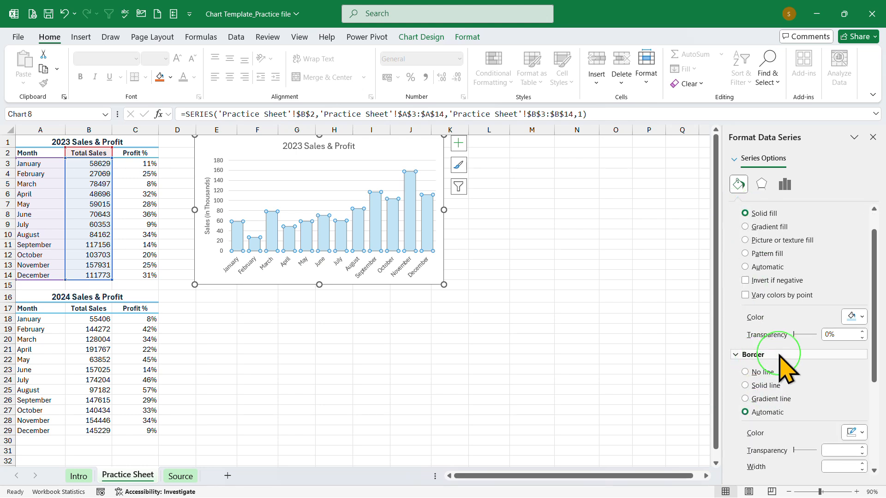
pyautogui.scroll(-1, 786, 367)
pyautogui.scroll(-1, 784, 367)
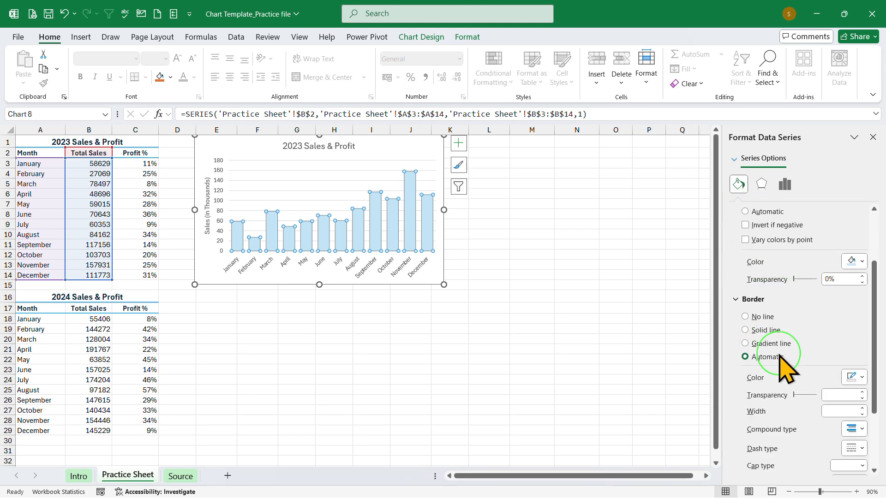
pyautogui.click(851, 377)
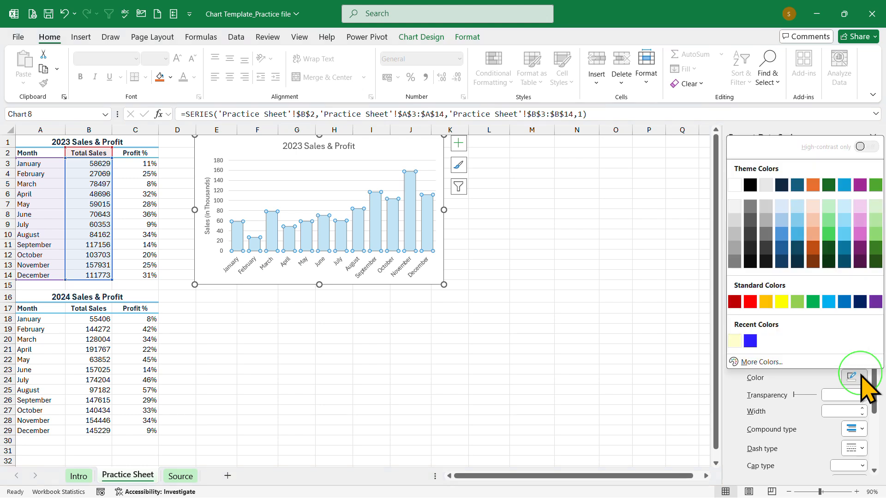
pyautogui.click(797, 185)
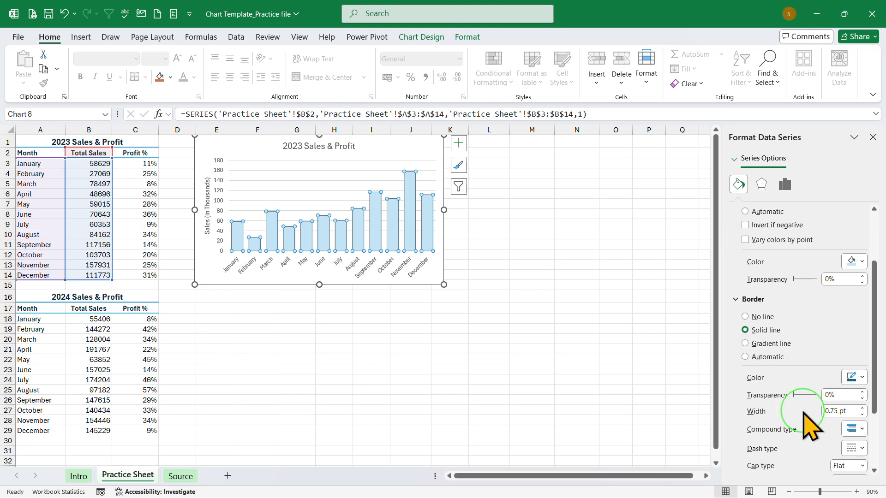
pyautogui.click(862, 408)
pyautogui.click(862, 409)
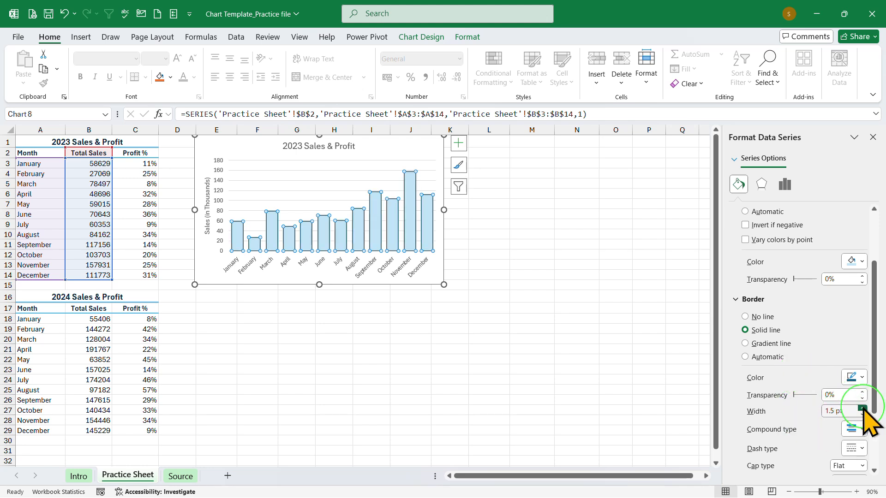
pyautogui.click(617, 286)
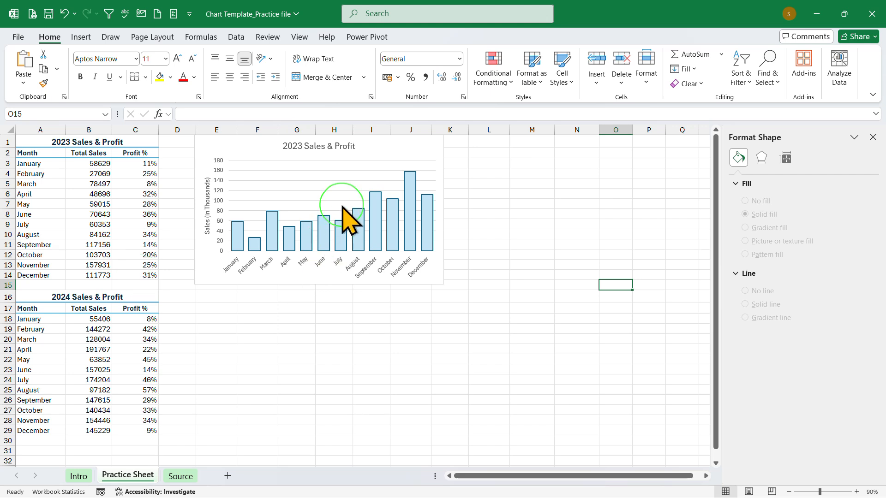
# - Add a second data series to the chart, named from cell C2 (Profit %) with values from C3:C14
pyautogui.click(359, 156)
pyautogui.rightClick(360, 155)
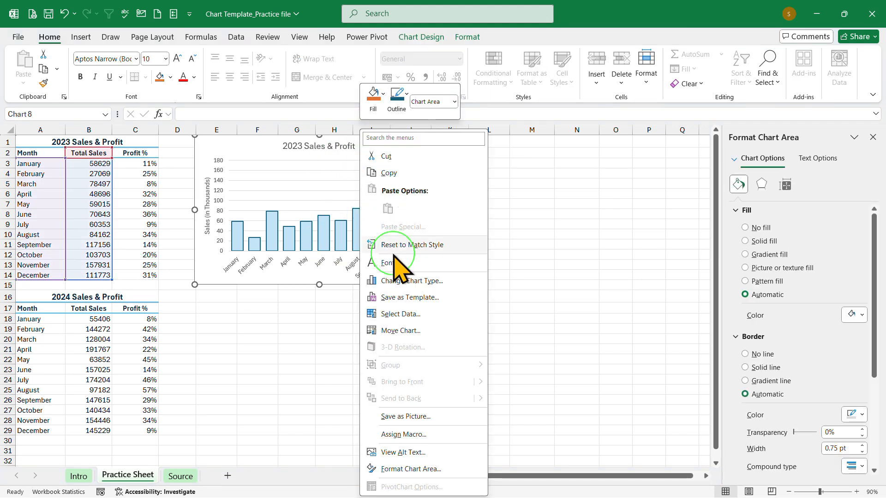
pyautogui.click(404, 315)
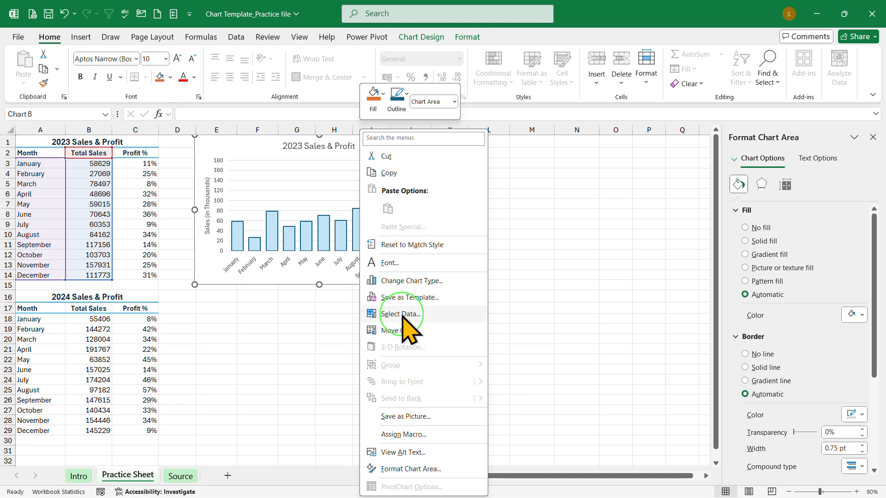
pyautogui.click(401, 315)
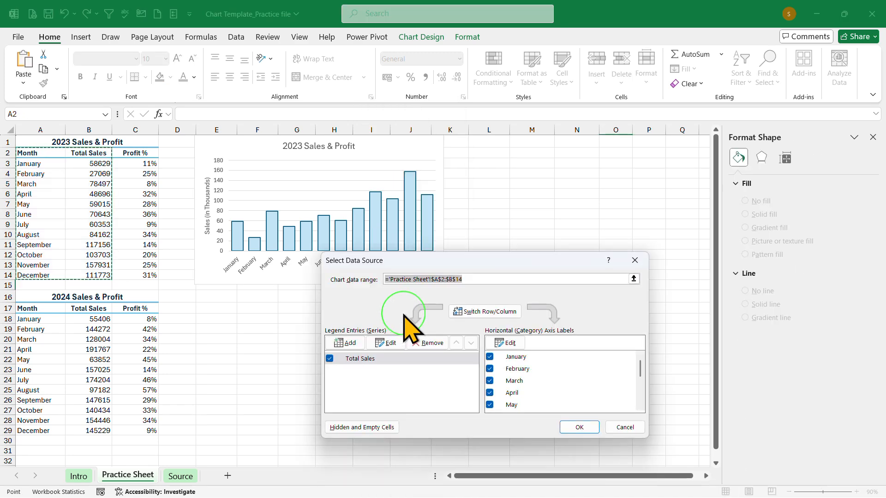
pyautogui.moveTo(409, 260); pyautogui.dragTo(365, 199)
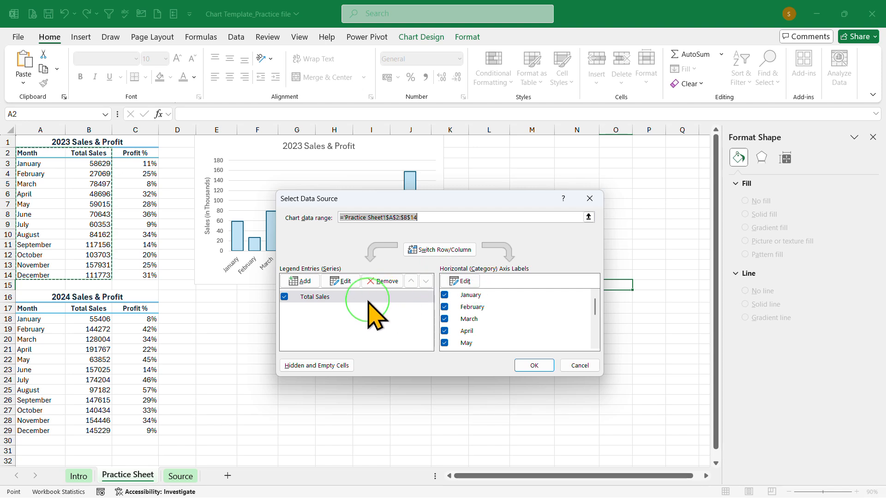
pyautogui.click(300, 281)
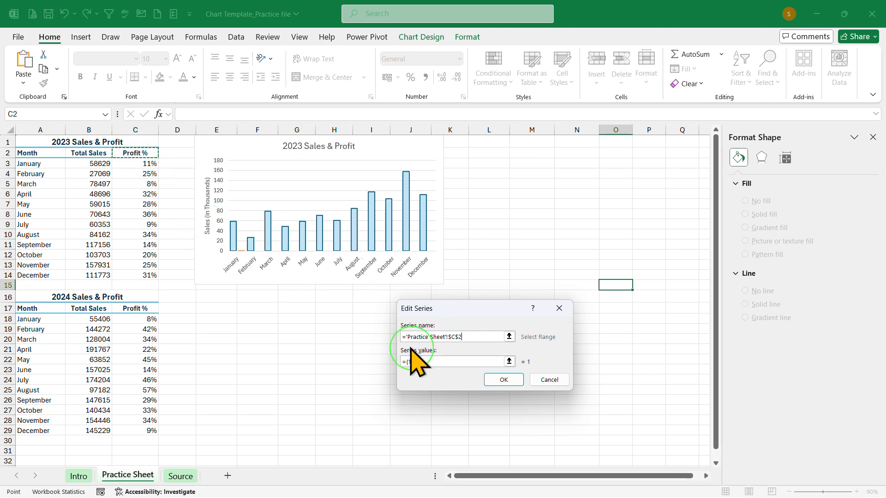
pyautogui.click(437, 362)
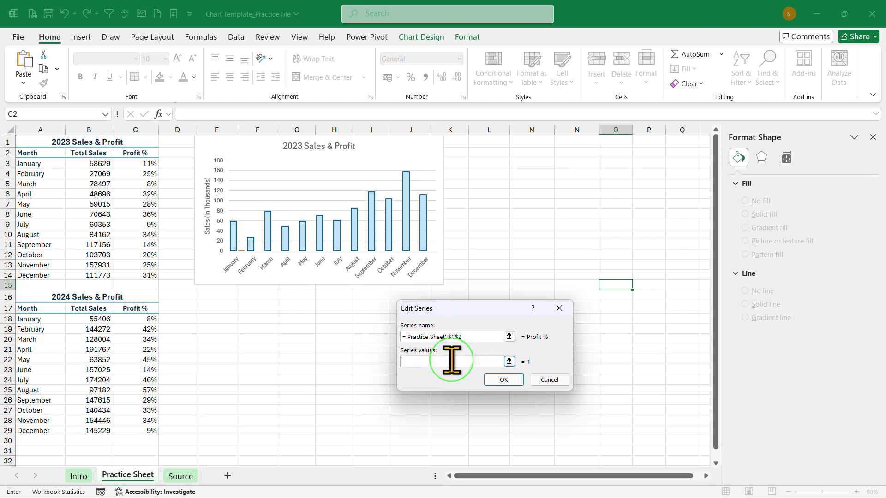
pyautogui.moveTo(139, 164); pyautogui.dragTo(136, 276)
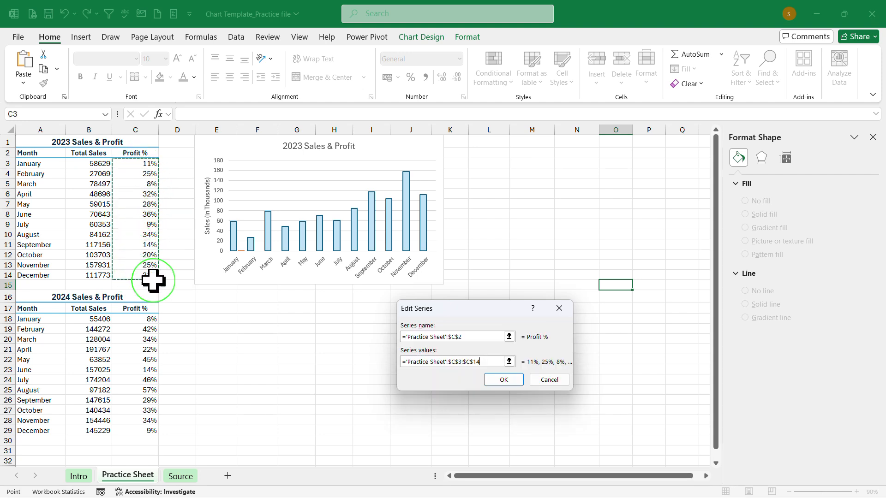
pyautogui.click(504, 380)
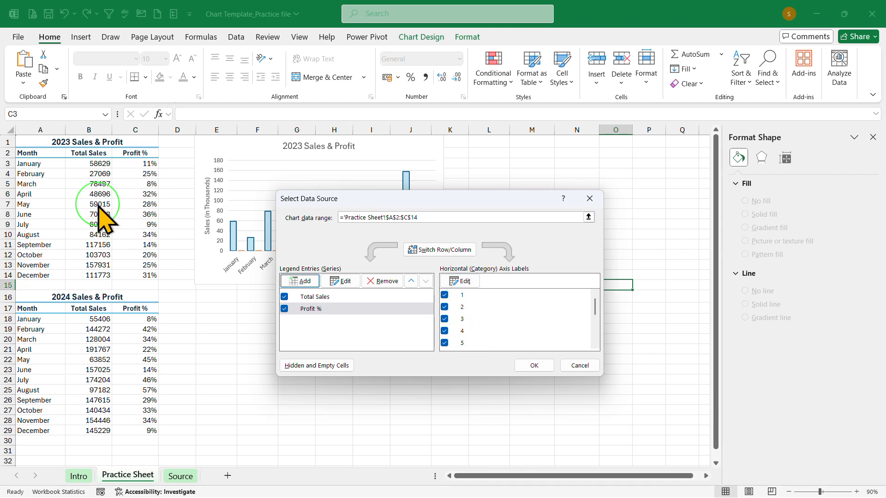
# - Set the chart's horizontal axis labels to the months in A3:A14 and apply the data source changes
pyautogui.click(460, 281)
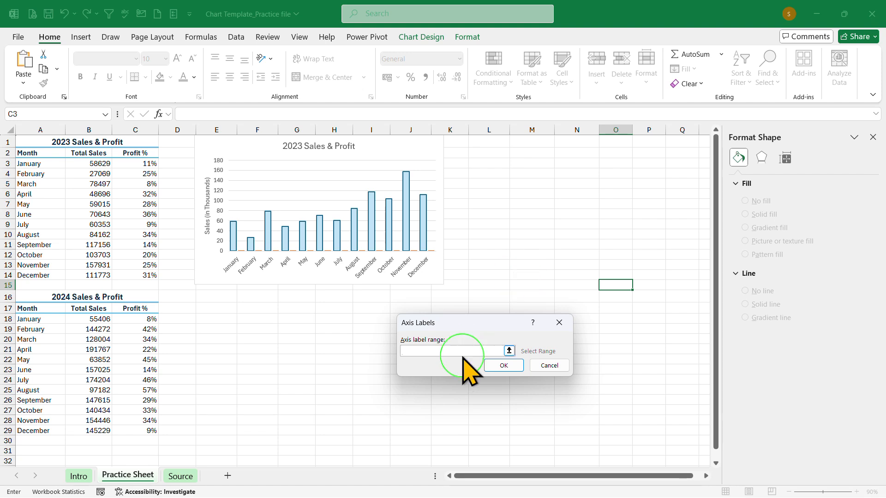
pyautogui.moveTo(38, 164); pyautogui.dragTo(35, 277)
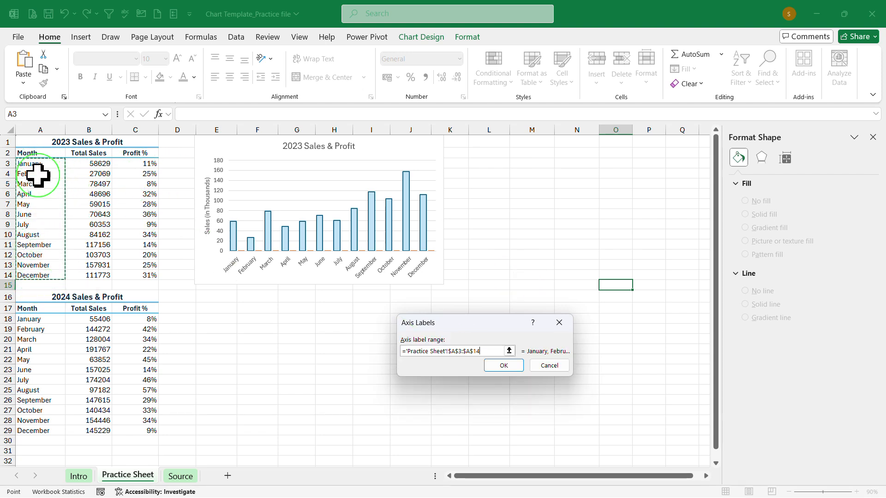
pyautogui.click(498, 365)
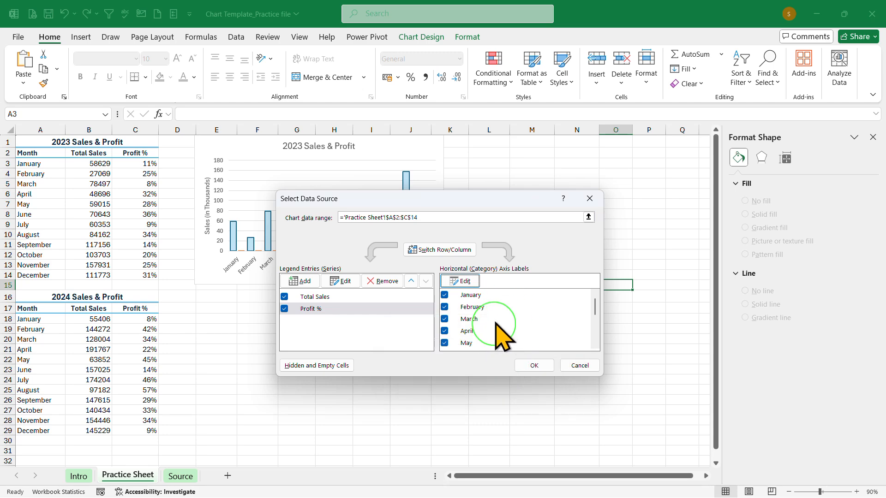
pyautogui.click(528, 366)
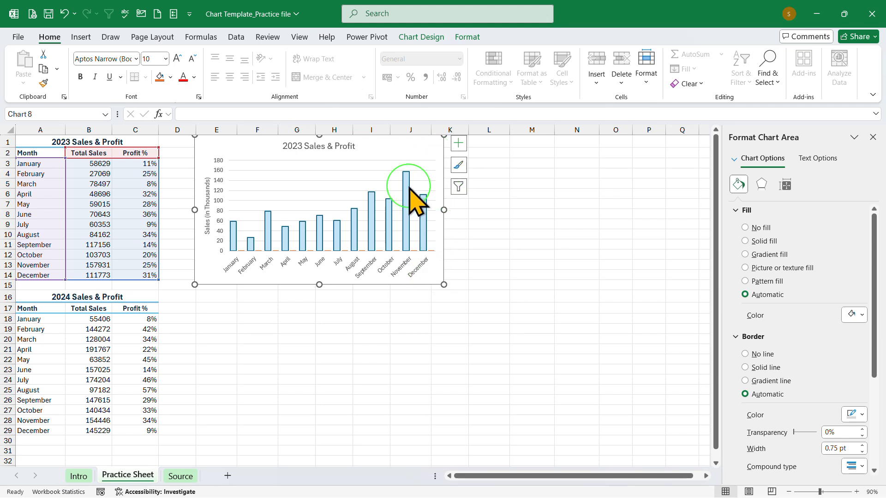
# - Change the chart to a combo with Total Sales as clustered columns and Profit % as a line on the secondary axis
pyautogui.rightClick(385, 156)
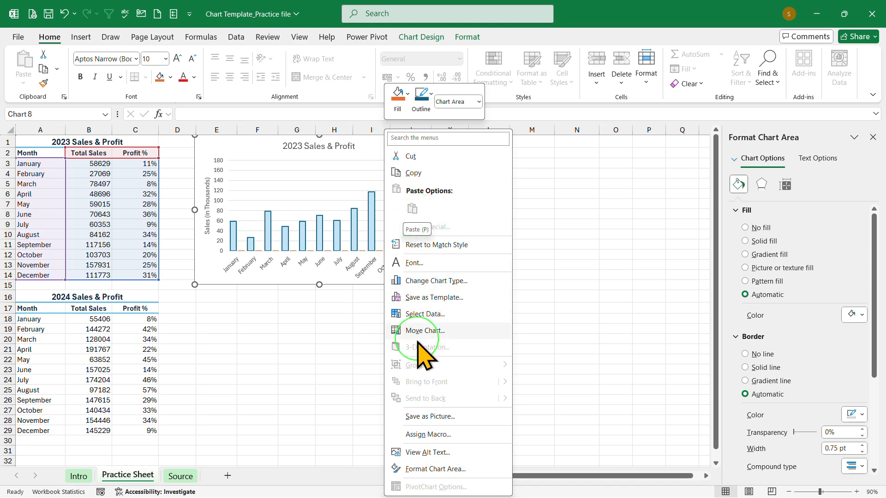
pyautogui.click(430, 281)
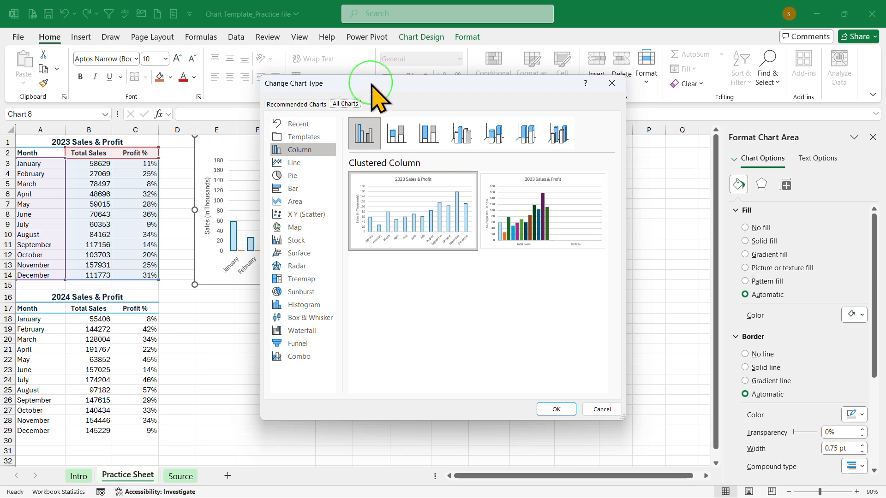
pyautogui.moveTo(376, 85); pyautogui.dragTo(433, 125)
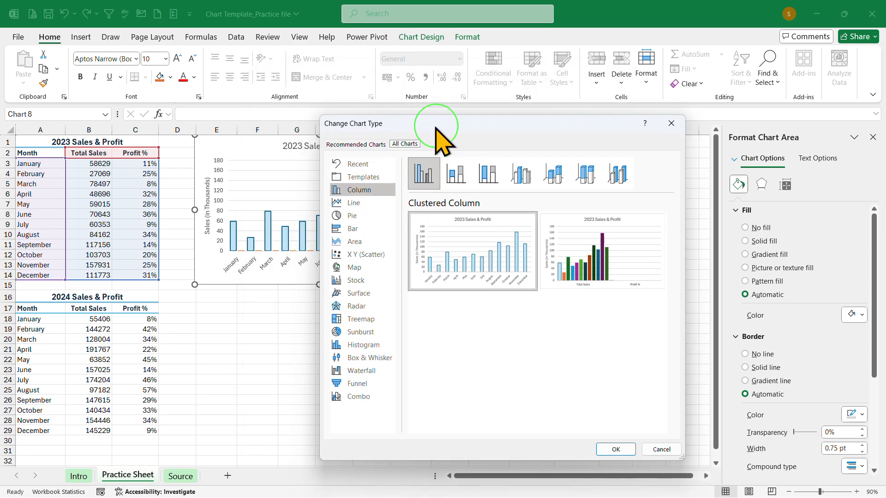
pyautogui.click(360, 397)
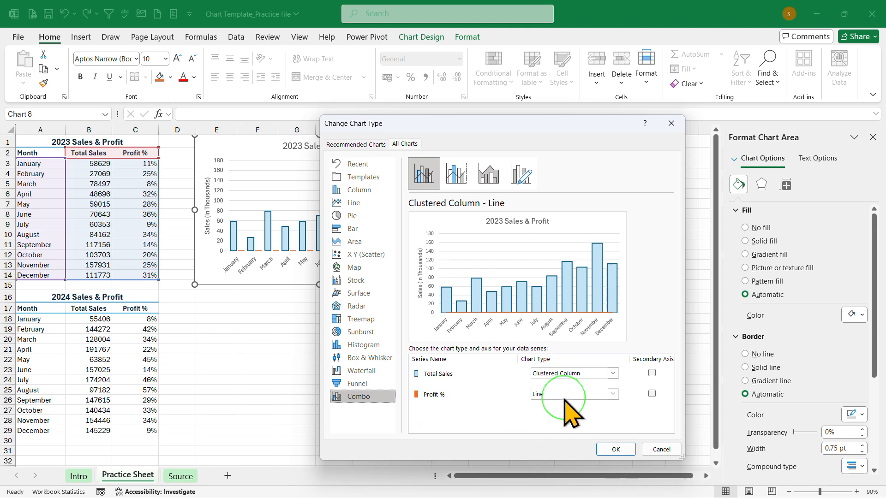
pyautogui.click(653, 394)
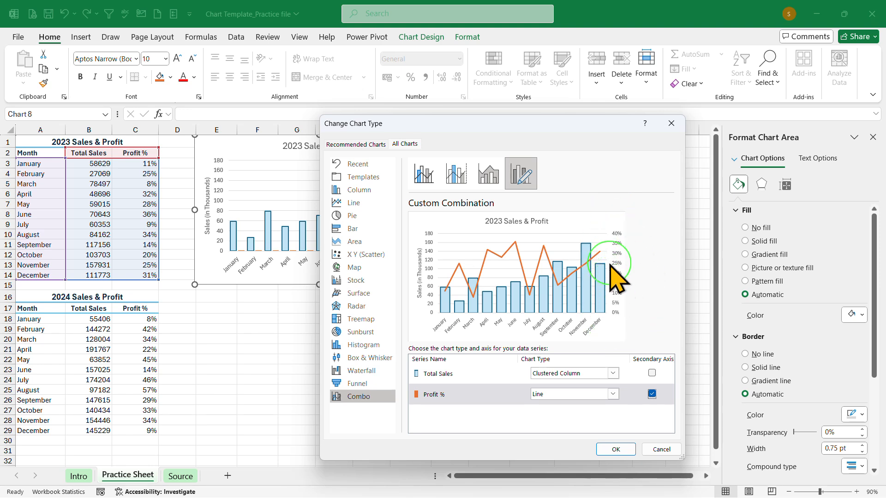
pyautogui.click(618, 450)
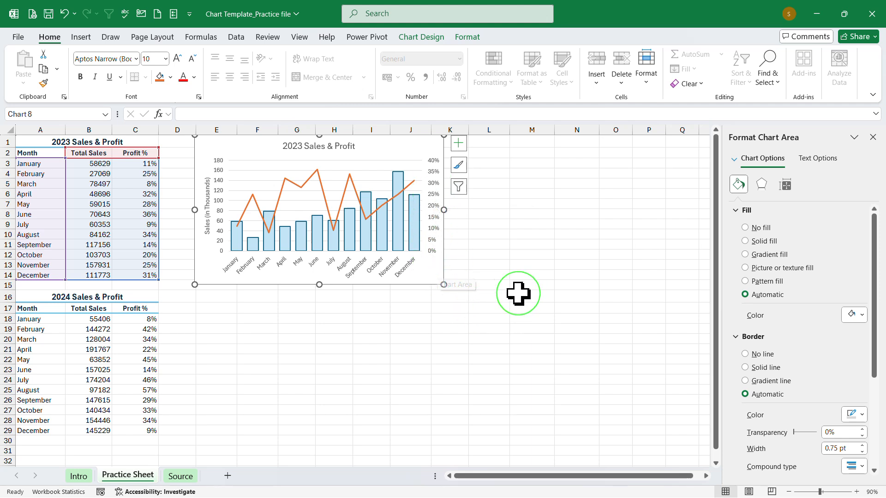
# - Try to recolor the chart's Profit % line black by changing the series fill color
pyautogui.click(347, 190)
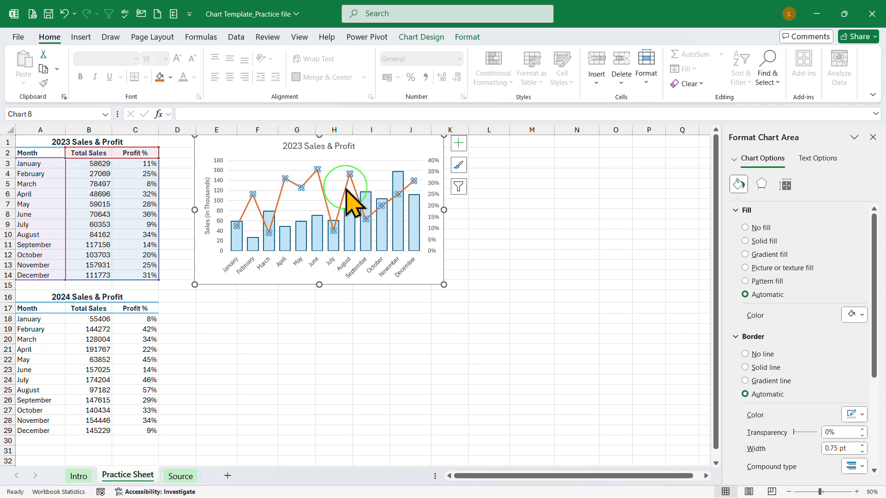
pyautogui.rightClick(346, 190)
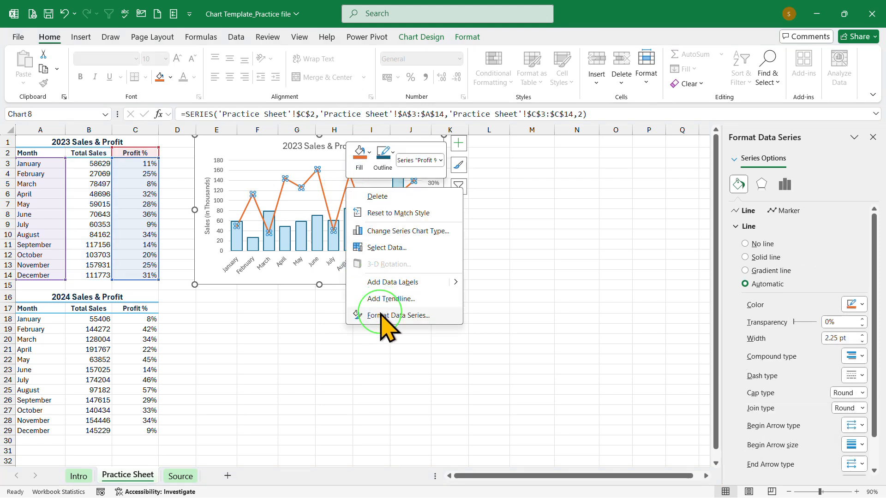
pyautogui.click(360, 157)
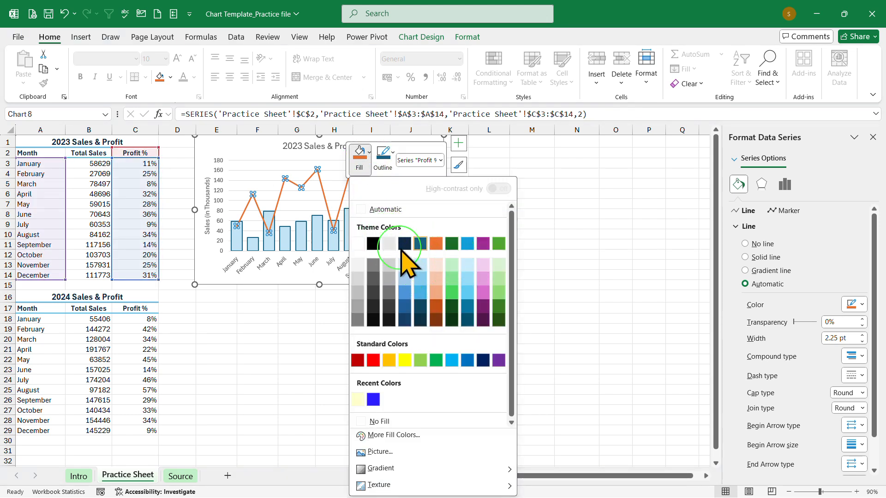
pyautogui.click(374, 243)
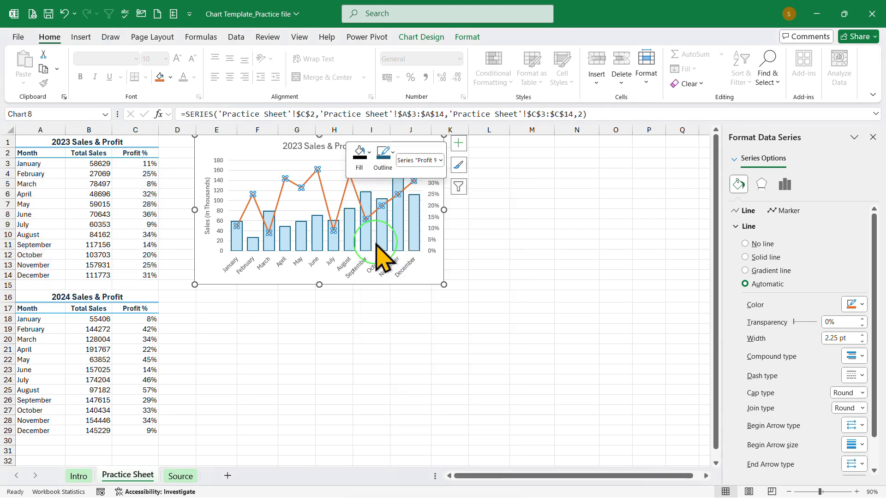
pyautogui.click(436, 328)
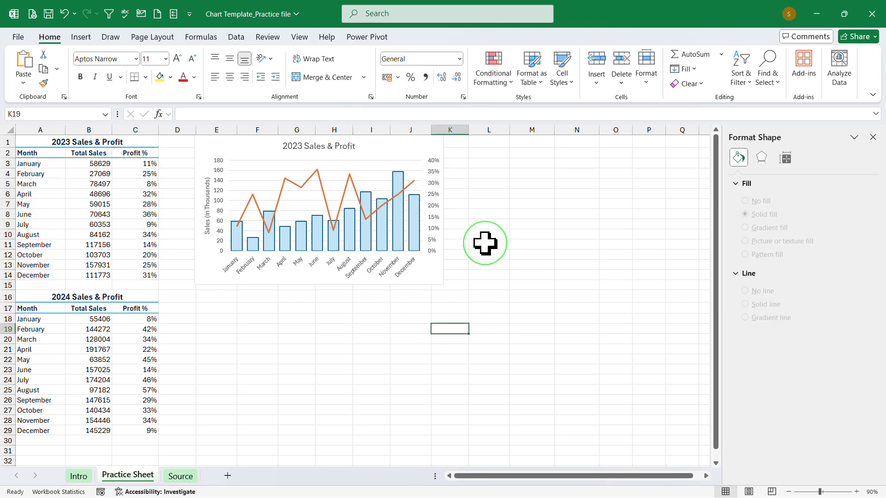
# - Set the line color of the chart's Profit % series to black in the data series formatting
pyautogui.click(353, 181)
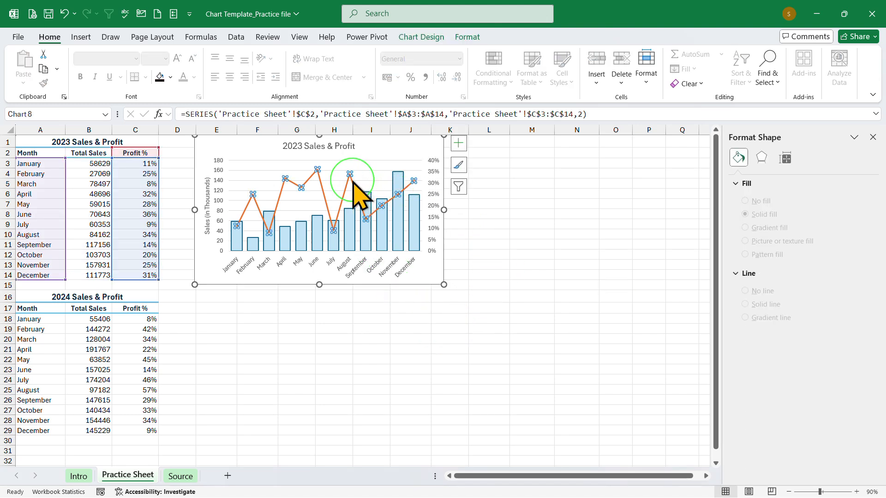
pyautogui.rightClick(353, 185)
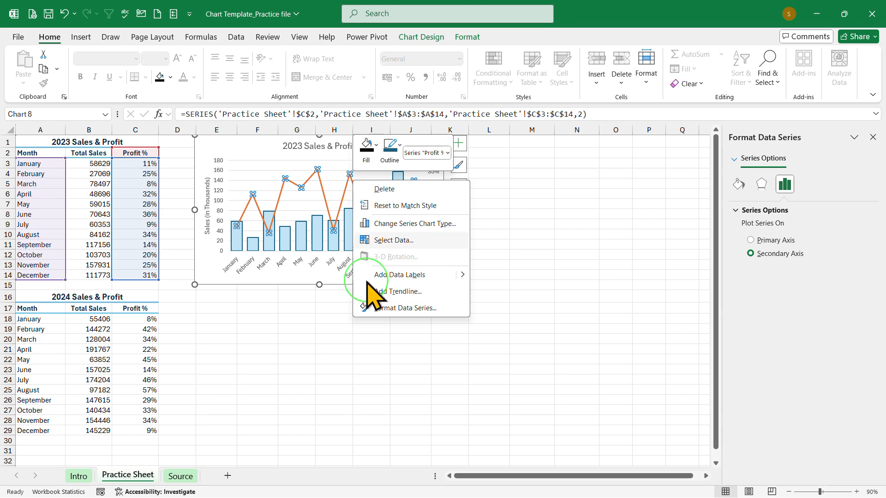
pyautogui.click(398, 308)
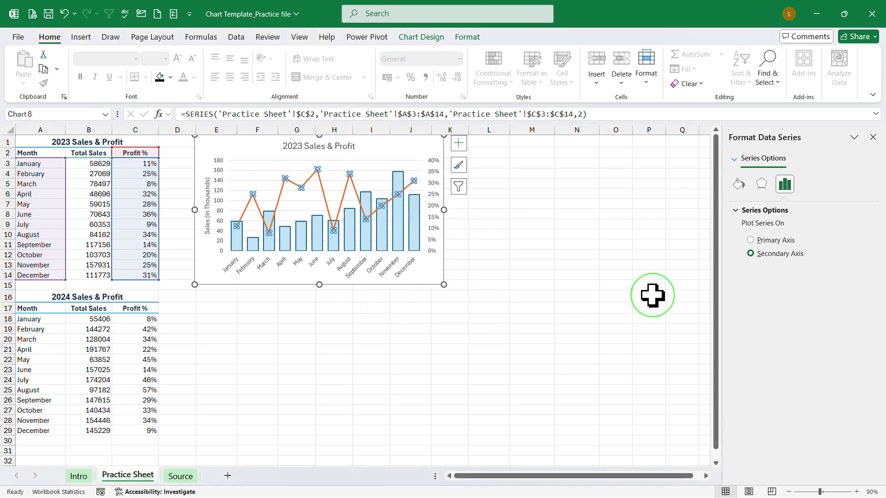
pyautogui.click(738, 185)
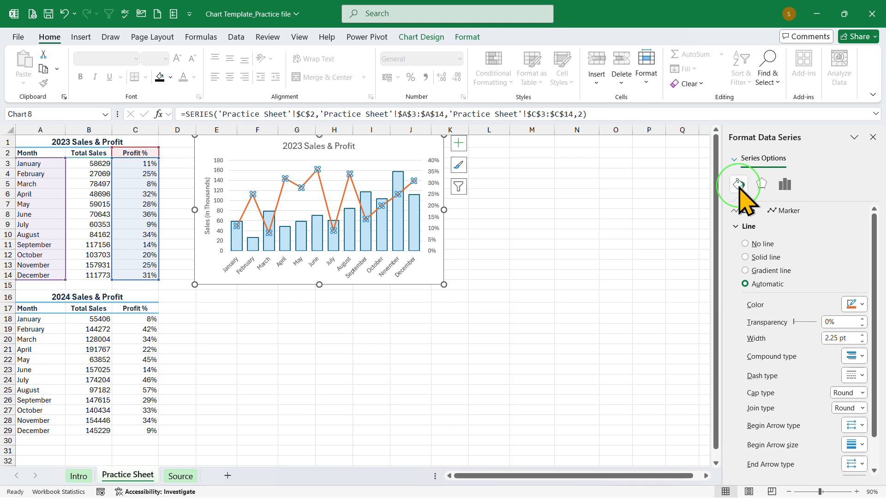
pyautogui.click(859, 304)
pyautogui.click(752, 111)
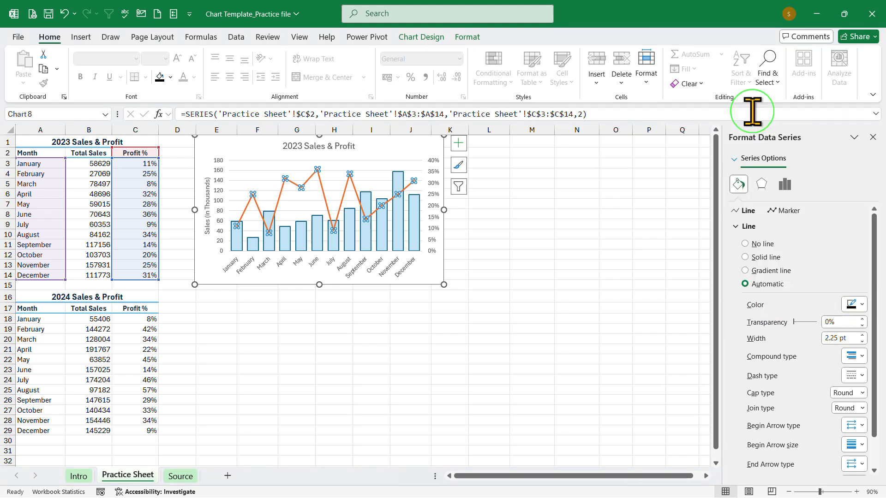
pyautogui.click(589, 307)
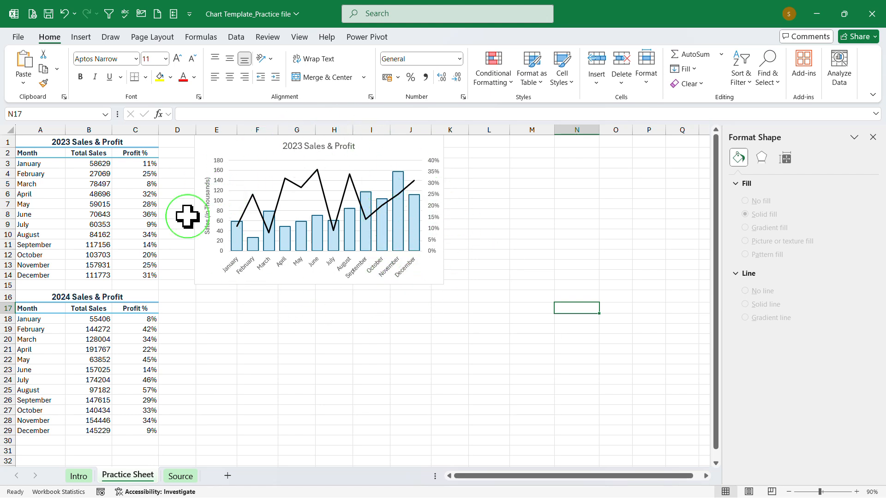
# - Save the finished 2023 chart as a chart template named Sales & Profit Template
pyautogui.rightClick(379, 153)
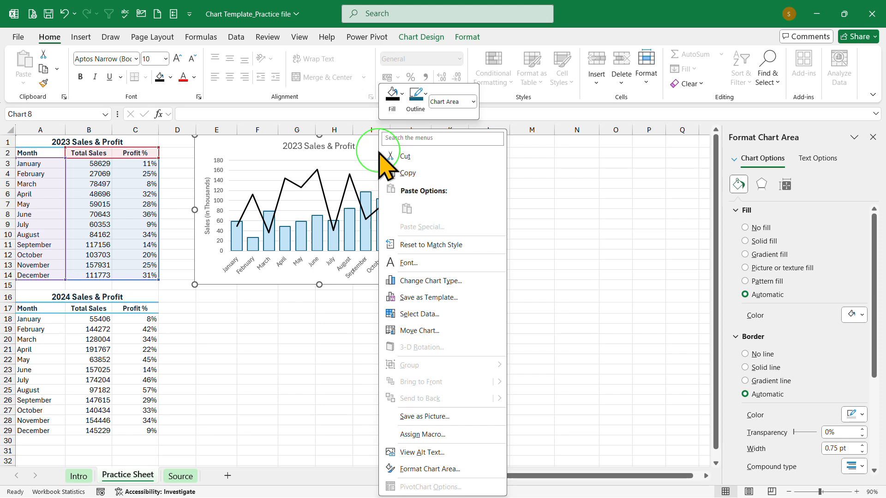
pyautogui.click(435, 298)
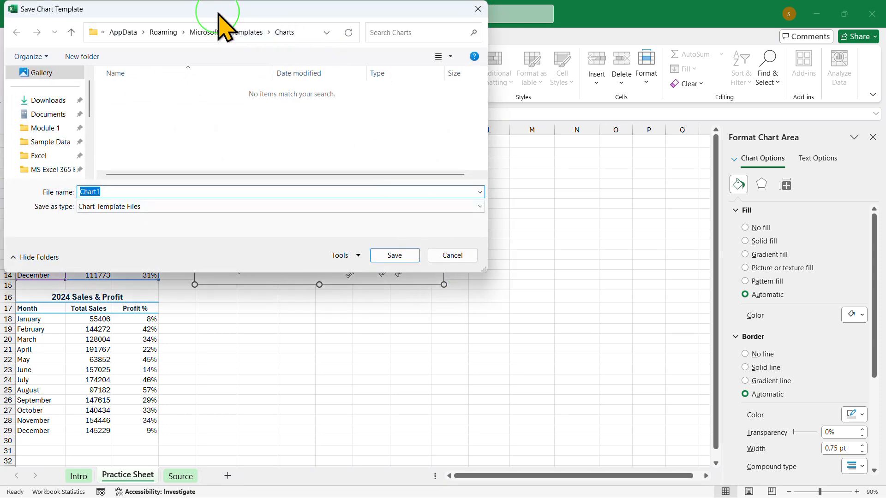
pyautogui.moveTo(216, 11); pyautogui.dragTo(338, 113)
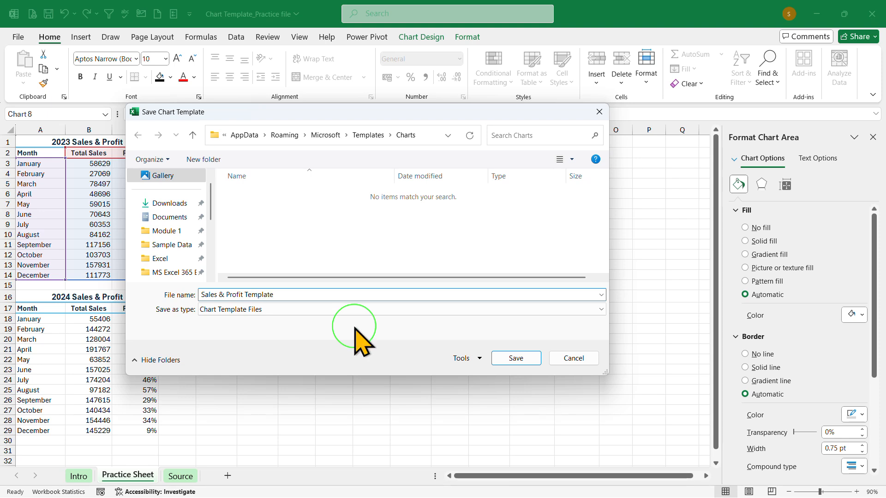
pyautogui.click(517, 358)
pyautogui.click(372, 365)
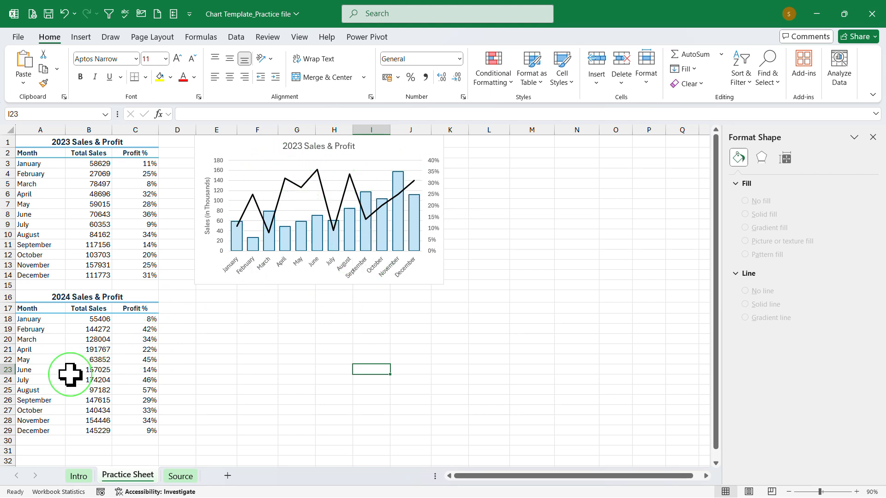
# - Start inserting a chart for the 2024 data in A17:C29 and display the saved chart templates
pyautogui.moveTo(42, 309); pyautogui.dragTo(135, 426)
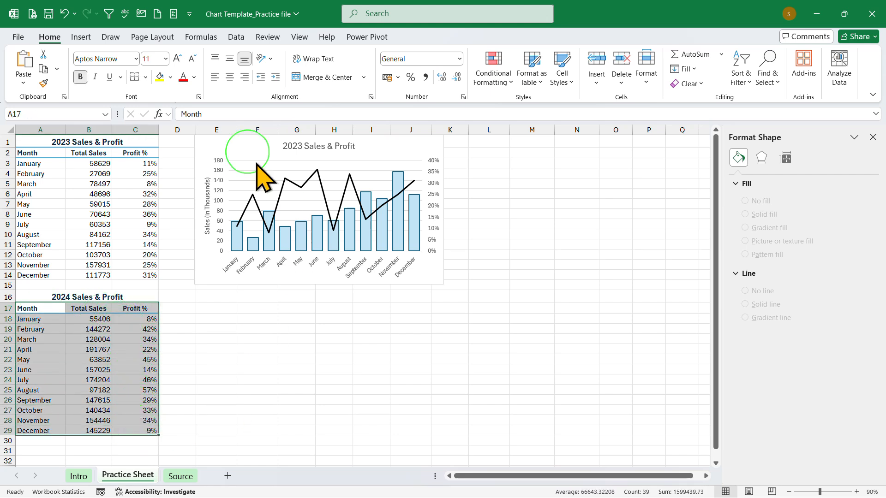
pyautogui.click(82, 38)
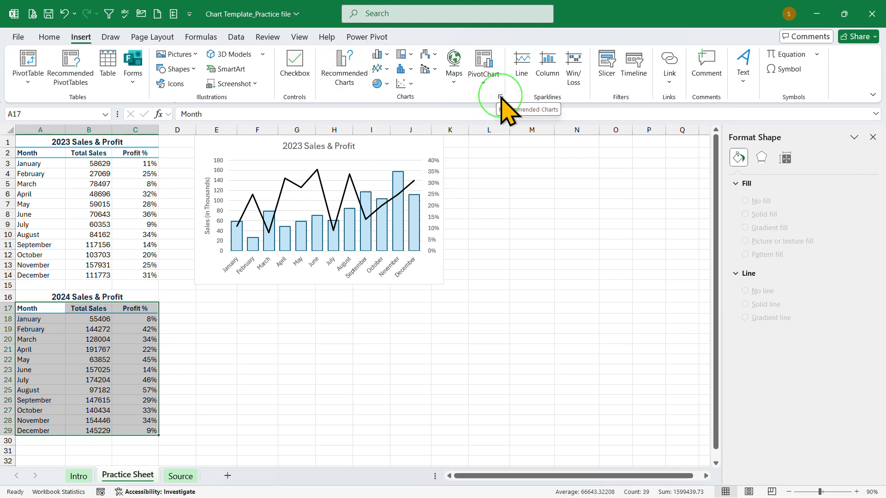
pyautogui.click(379, 53)
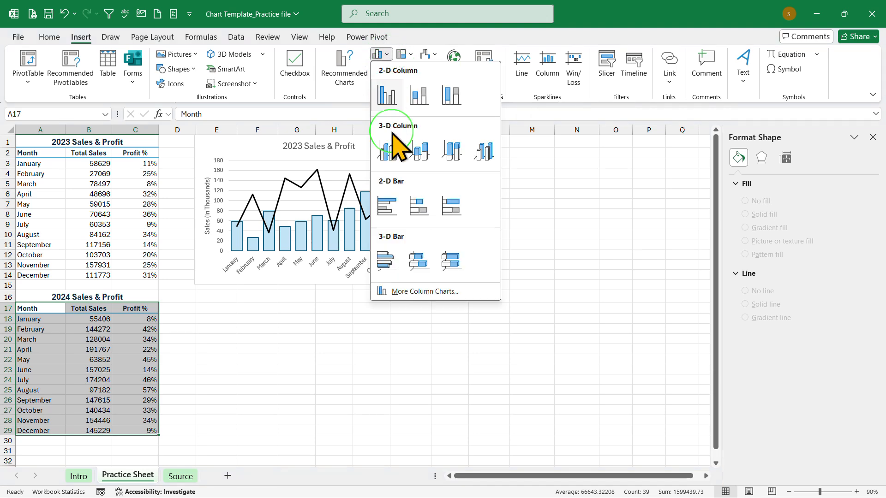
pyautogui.click(414, 293)
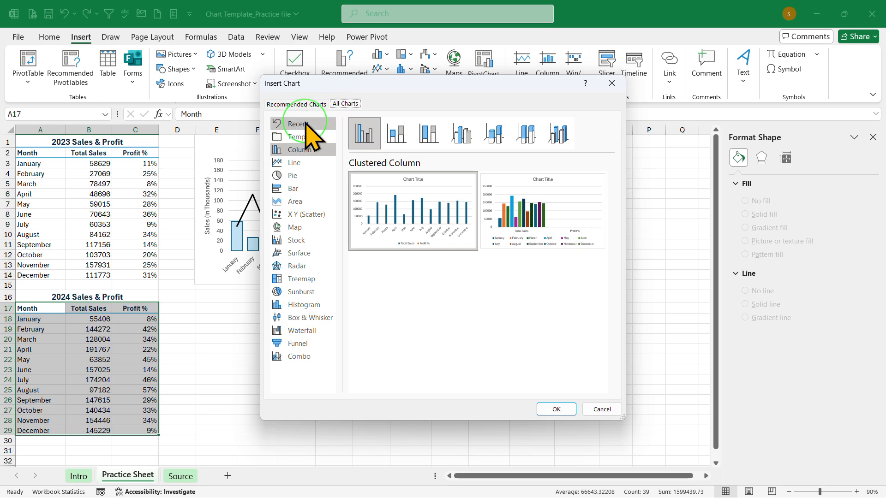
pyautogui.click(305, 106)
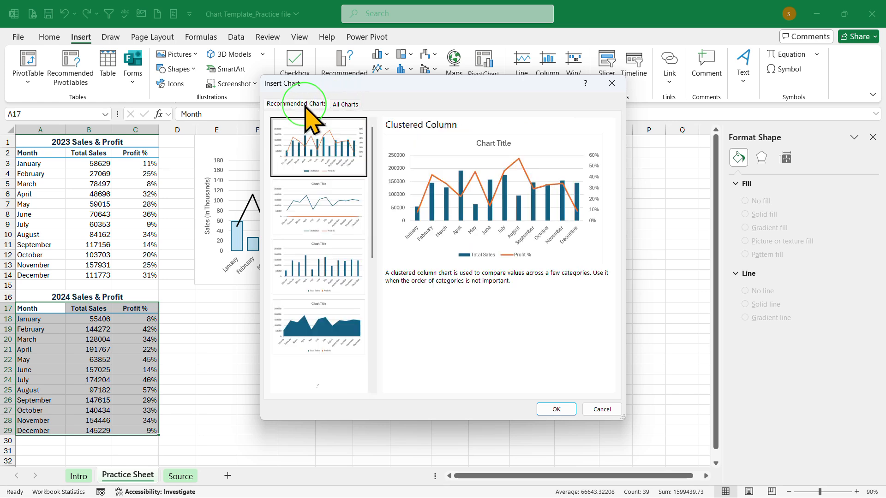
pyautogui.click(346, 106)
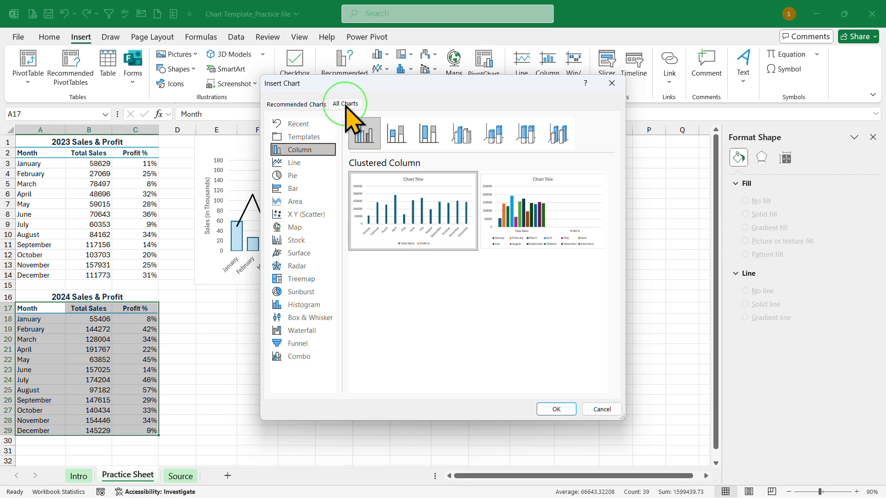
pyautogui.click(309, 137)
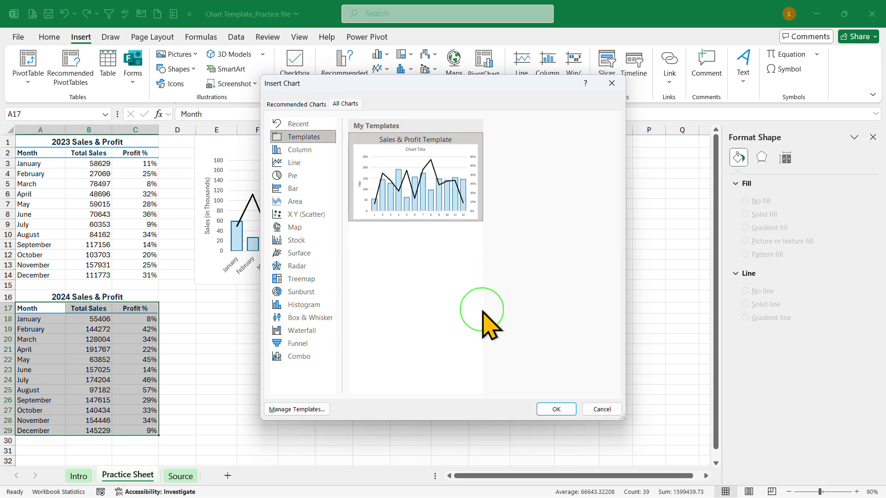
# - Open the folder that stores the chart templates, check the saved template file, and close the folder
pyautogui.click(295, 409)
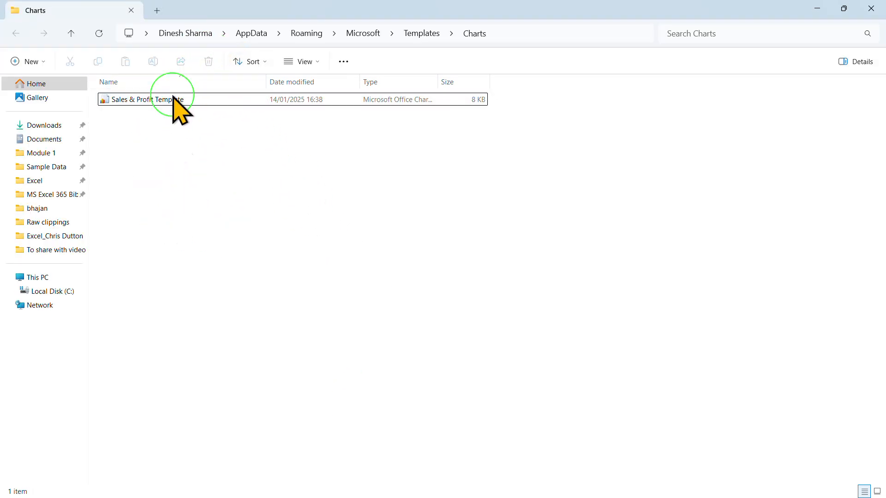
pyautogui.click(131, 10)
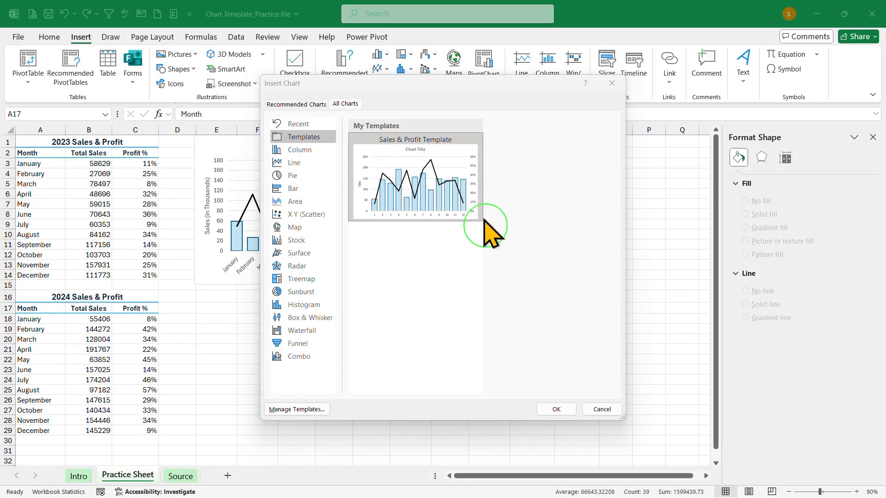
# - Insert the 2024 chart using the Sales & Profit Template and move it directly below the 2023 chart
pyautogui.moveTo(442, 158)
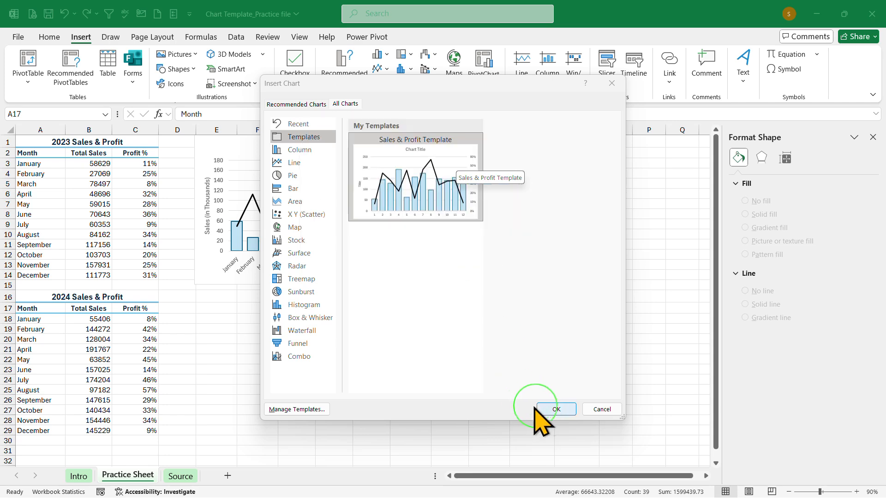
pyautogui.click(555, 409)
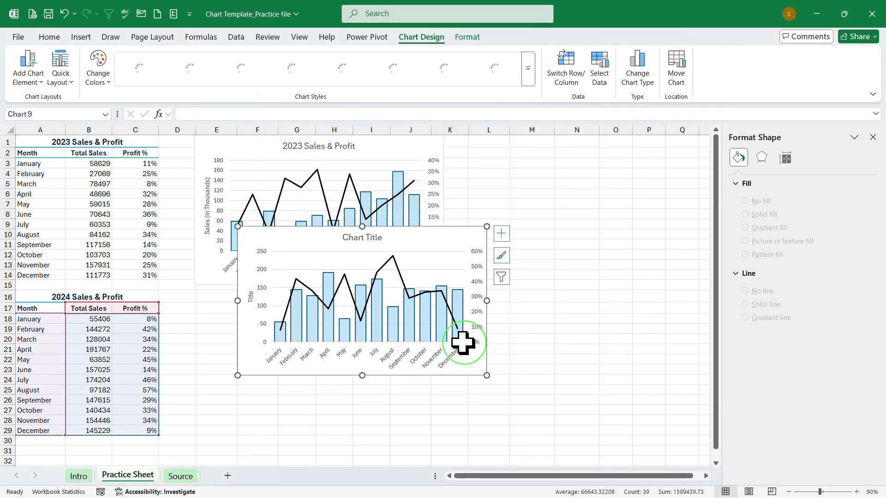
pyautogui.moveTo(438, 238); pyautogui.dragTo(394, 307)
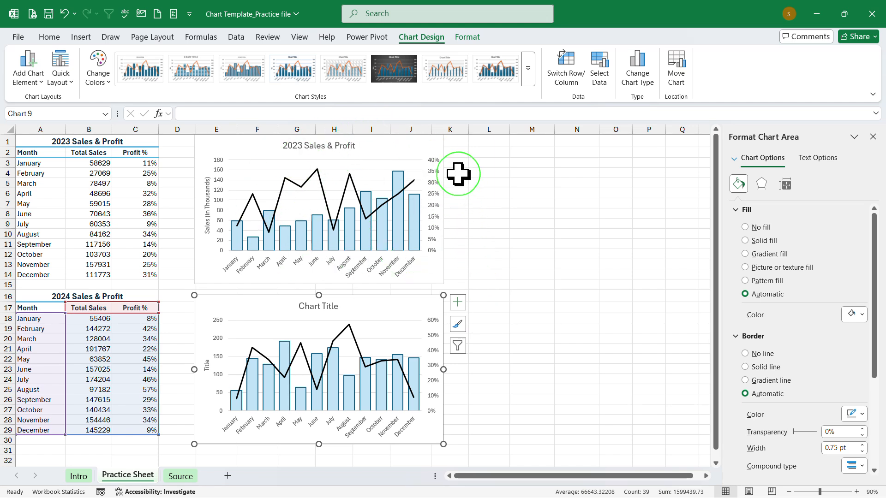
pyautogui.click(513, 266)
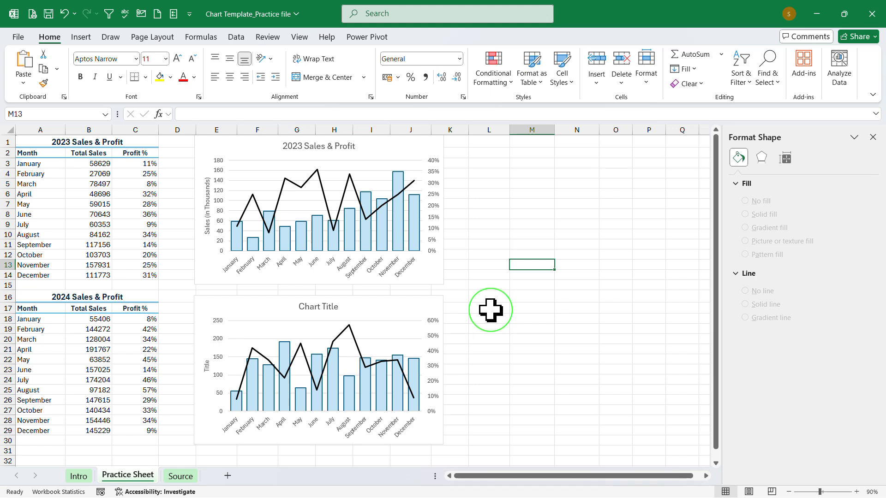
# - Replace the new chart's title with the heading text from cell A16, "2024 Sales & Profit"
pyautogui.click(320, 306)
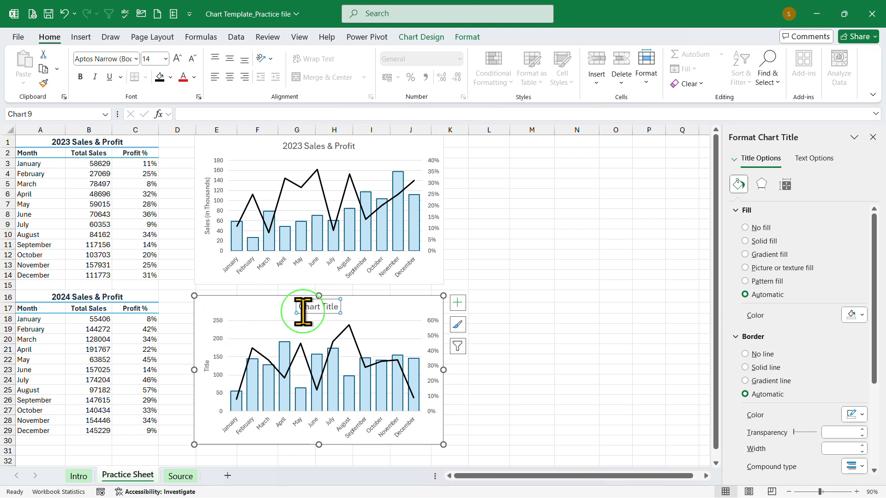
pyautogui.click(121, 302)
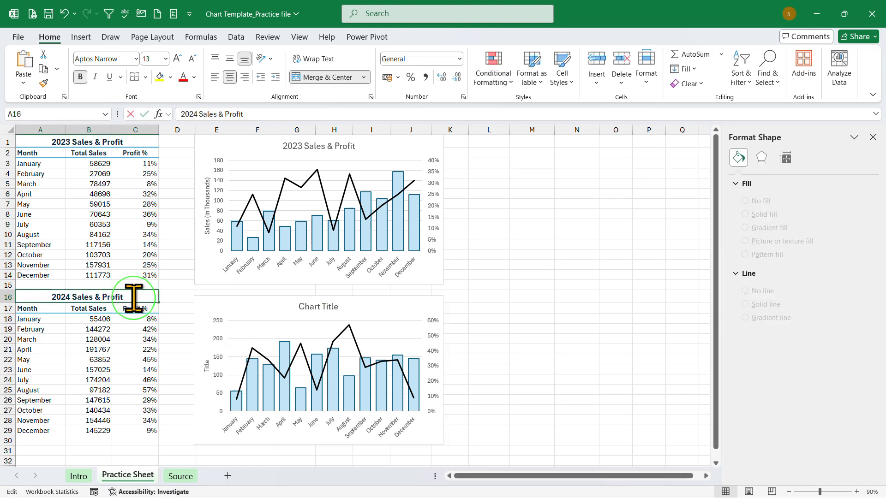
pyautogui.doubleClick(122, 300)
pyautogui.click(516, 275)
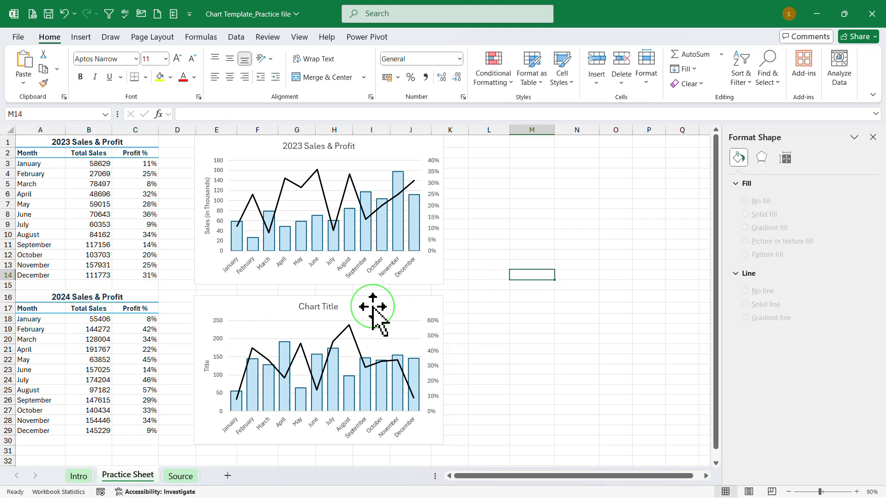
pyautogui.click(321, 309)
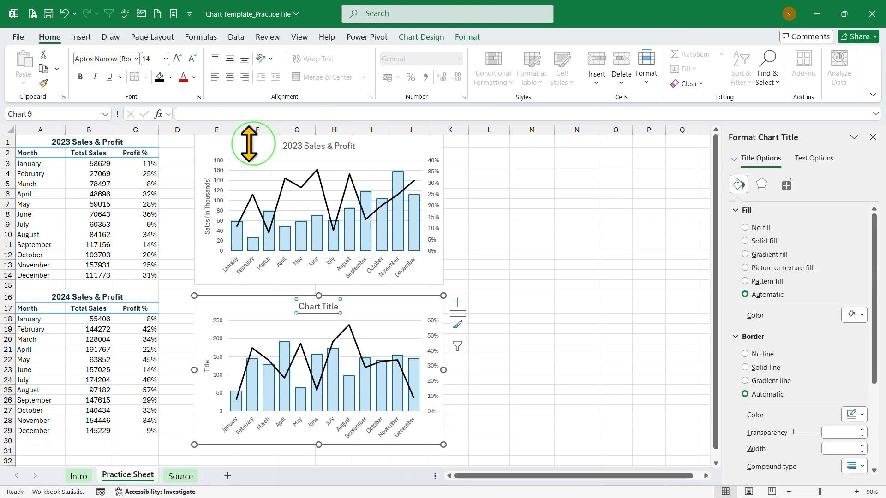
pyautogui.doubleClick(329, 306)
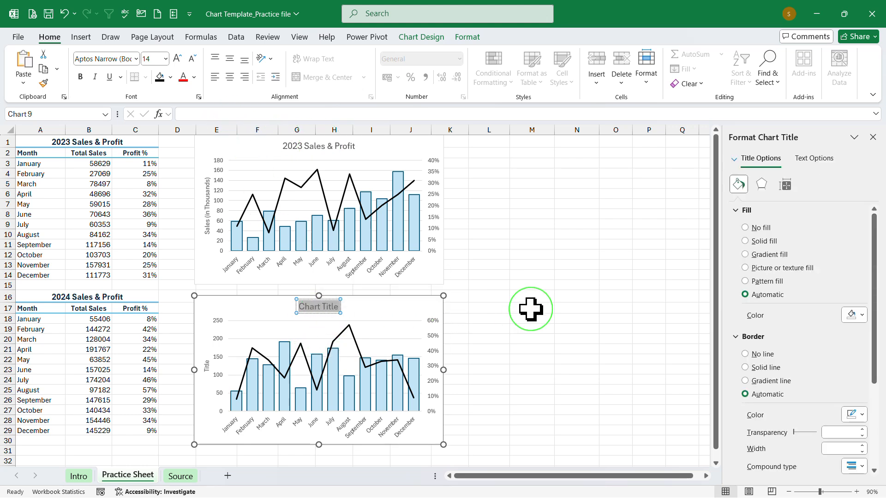
pyautogui.write('2024 Sales & Profit')
pyautogui.click(575, 330)
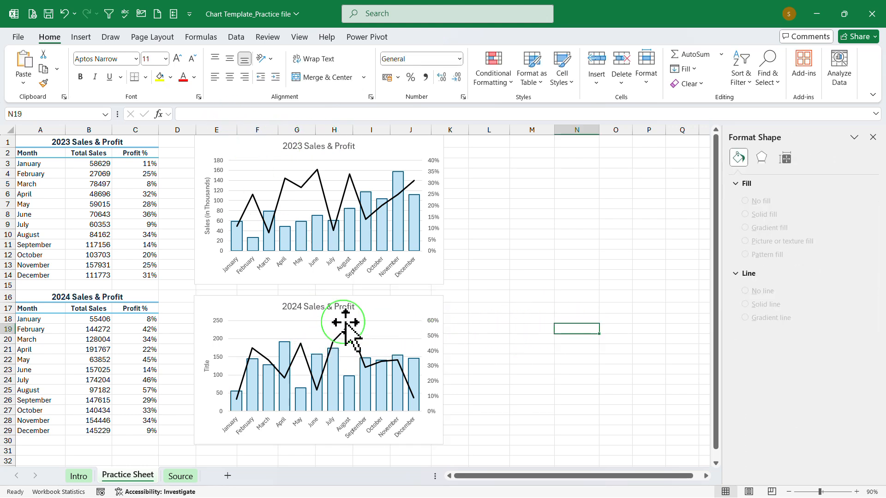
# - Copy the vertical axis title "Sales (in Thousands)" from the 2023 chart and use it to replace the 2024 chart's axis title
pyautogui.click(205, 368)
pyautogui.click(207, 210)
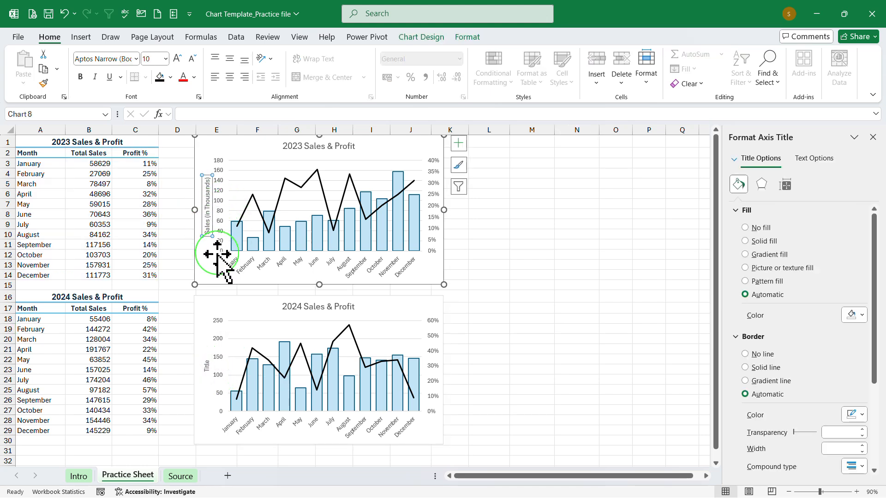
pyautogui.tripleClick(204, 223)
pyautogui.hotkey('ctrl', 'c')
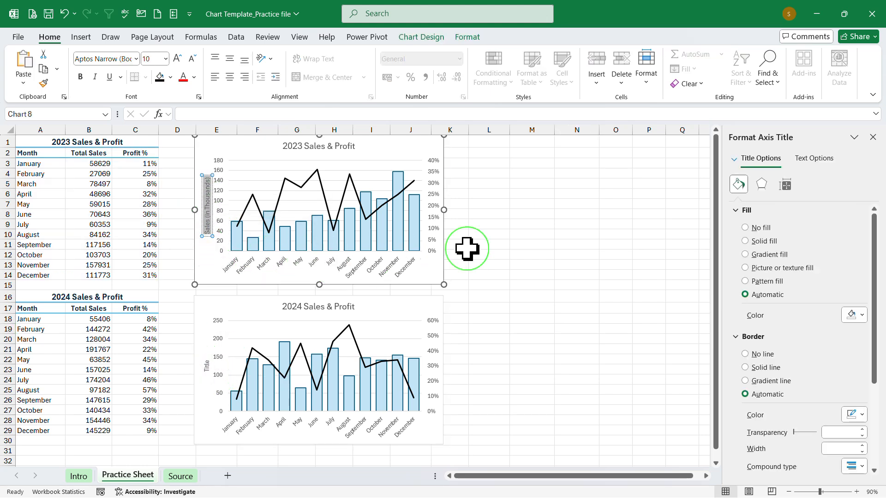
pyautogui.click(572, 252)
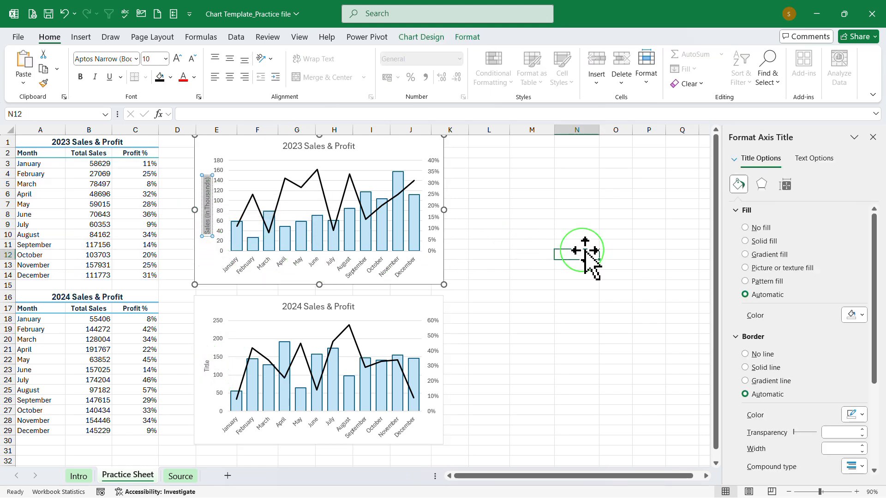
pyautogui.click(204, 364)
pyautogui.click(205, 365)
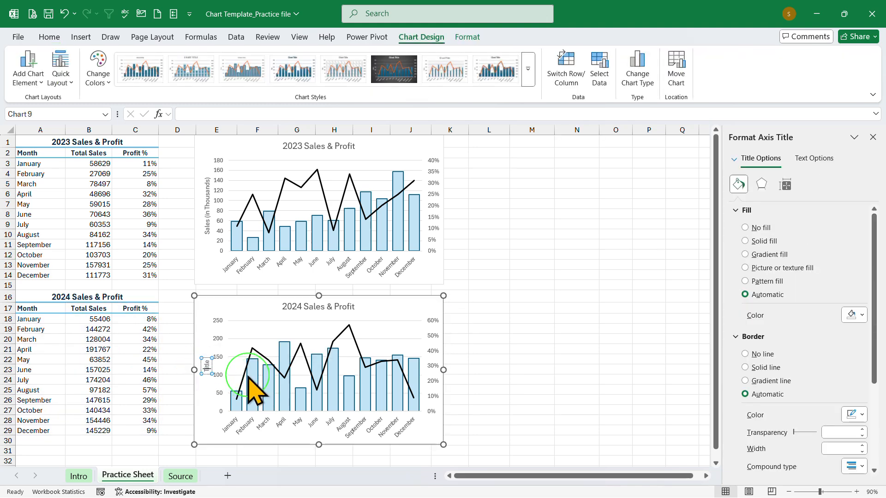
pyautogui.tripleClick(205, 365)
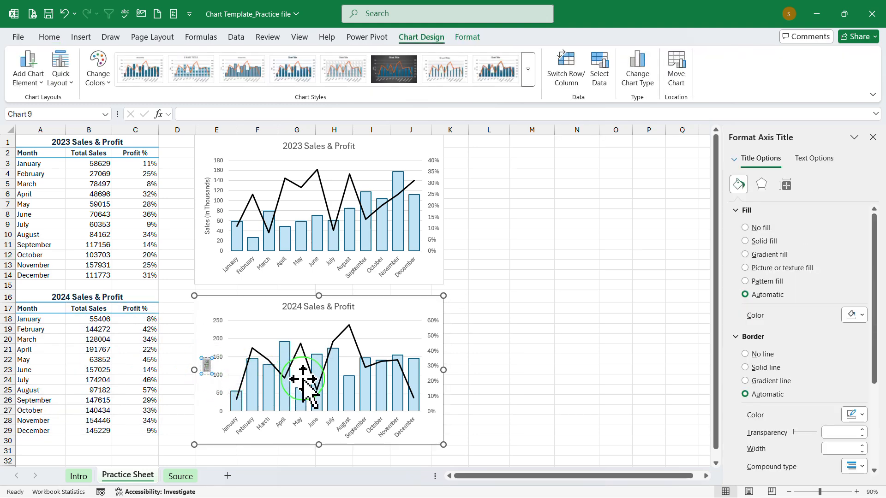
pyautogui.hotkey('ctrl', 'v')
pyautogui.click(577, 308)
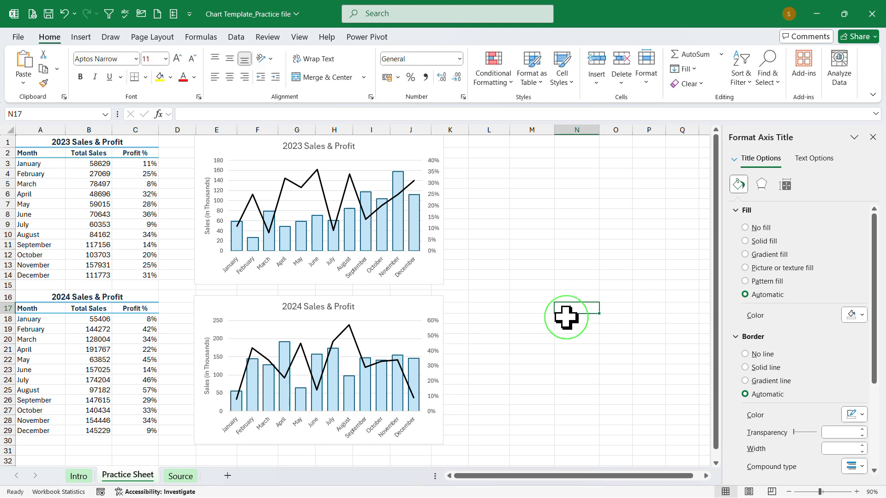